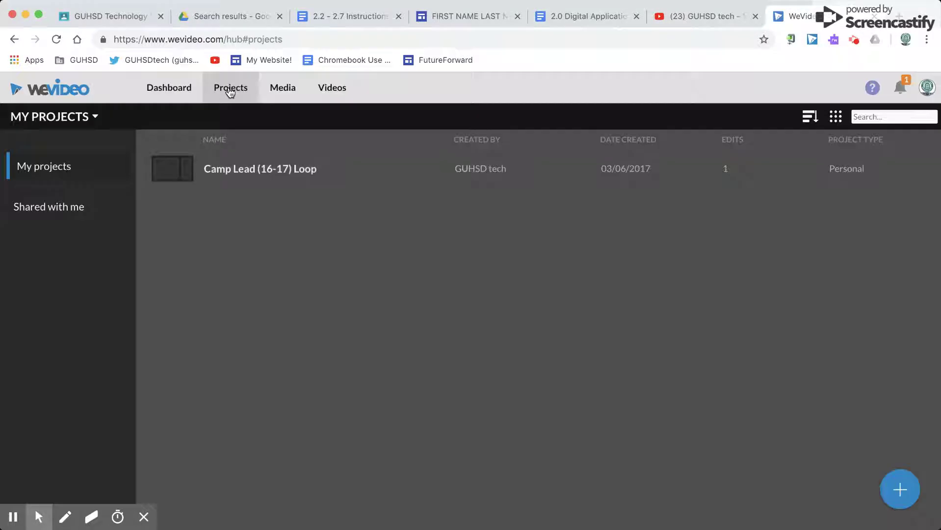
# - Create a new personal project titled "Video Editing" without adding any existing media
pyautogui.moveTo(901, 491)
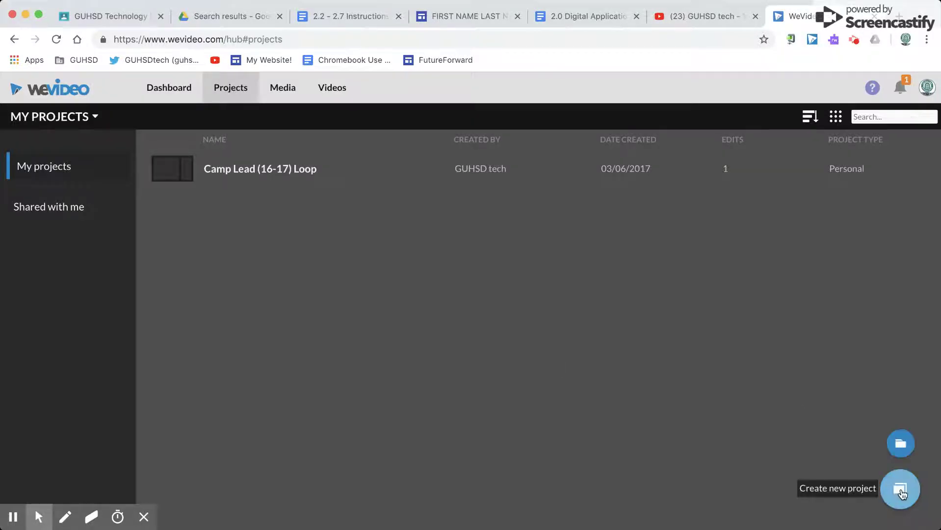
pyautogui.click(901, 488)
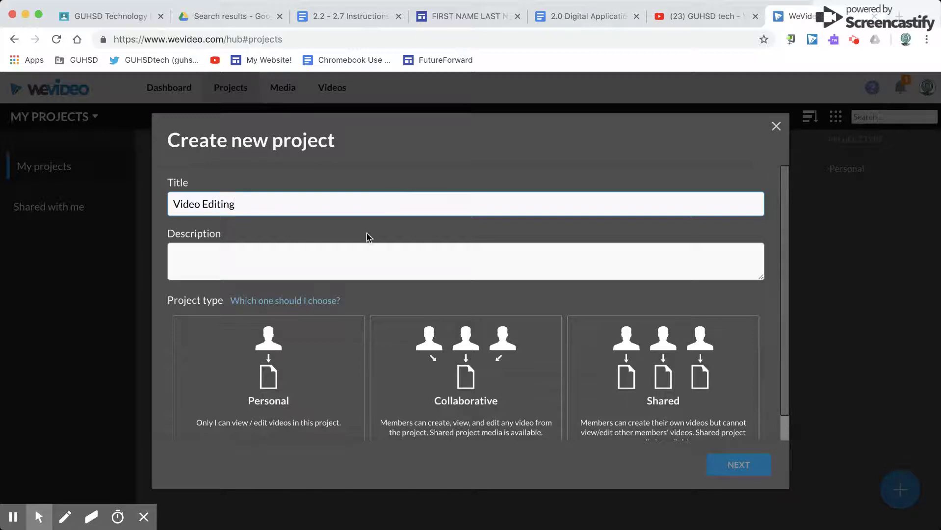
pyautogui.scroll(-1, 352, 250)
pyautogui.click(281, 349)
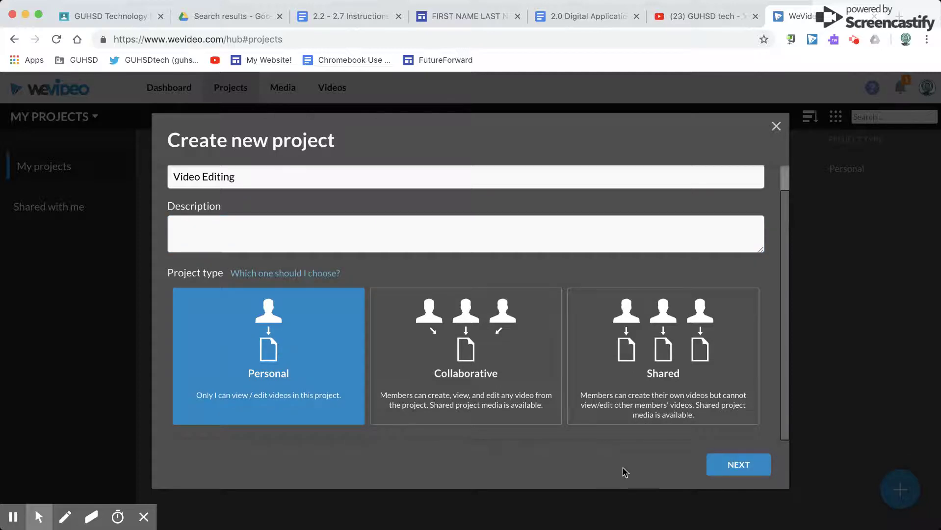
pyautogui.click(737, 467)
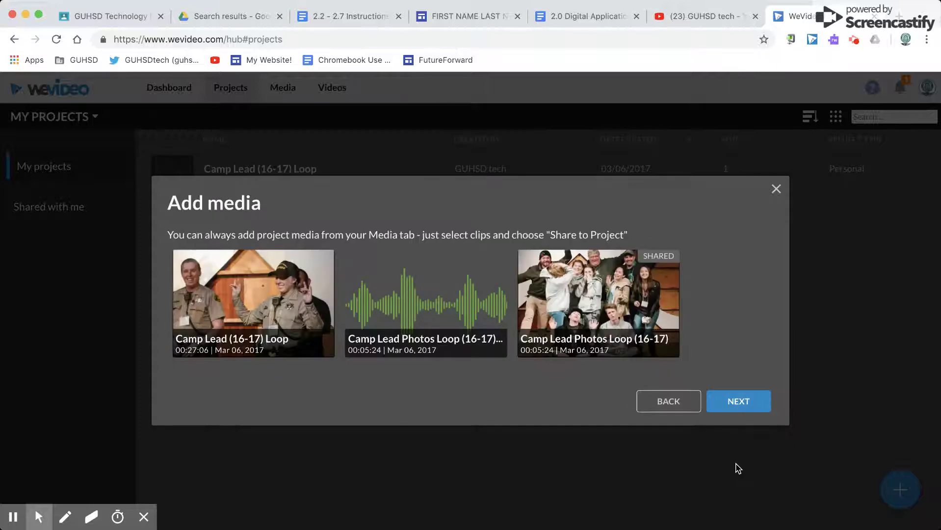
pyautogui.click(732, 402)
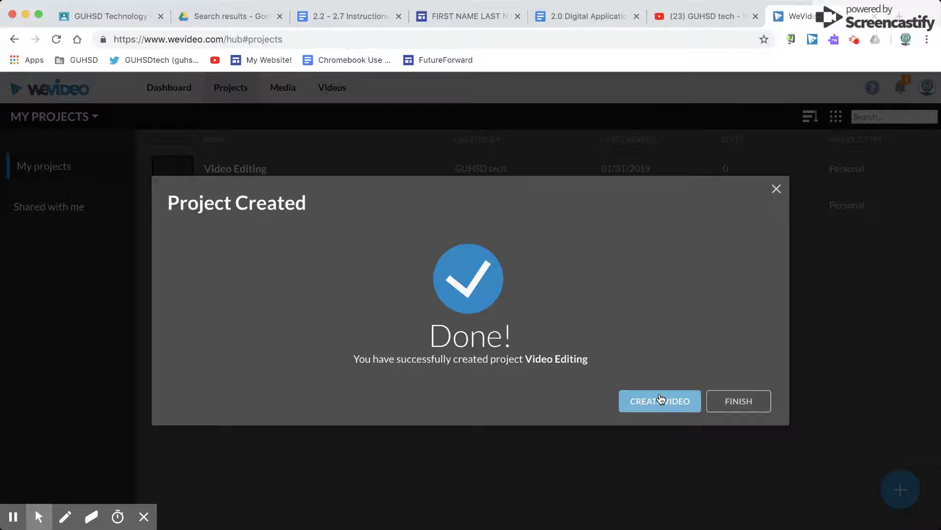
# - Create a video edit in the new project with the wide landscape format and no template (blank)
pyautogui.click(661, 400)
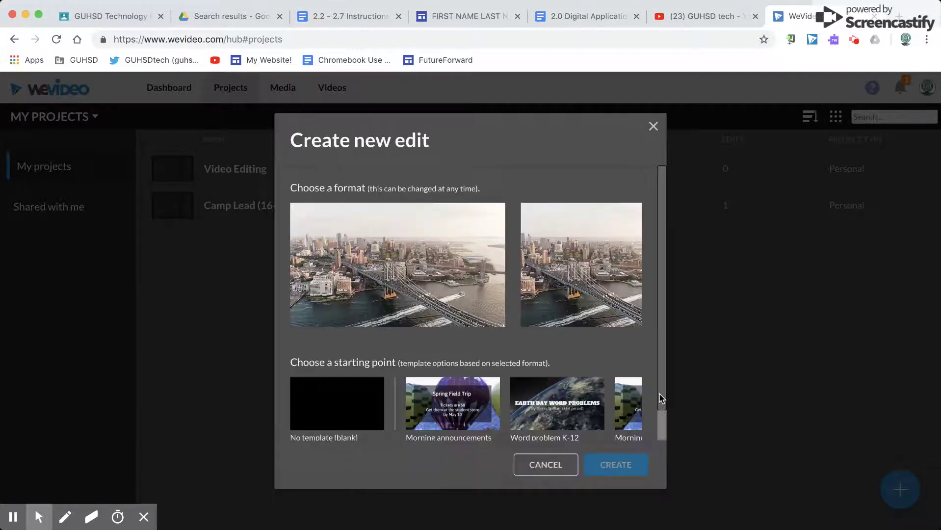
pyautogui.click(461, 313)
pyautogui.click(352, 403)
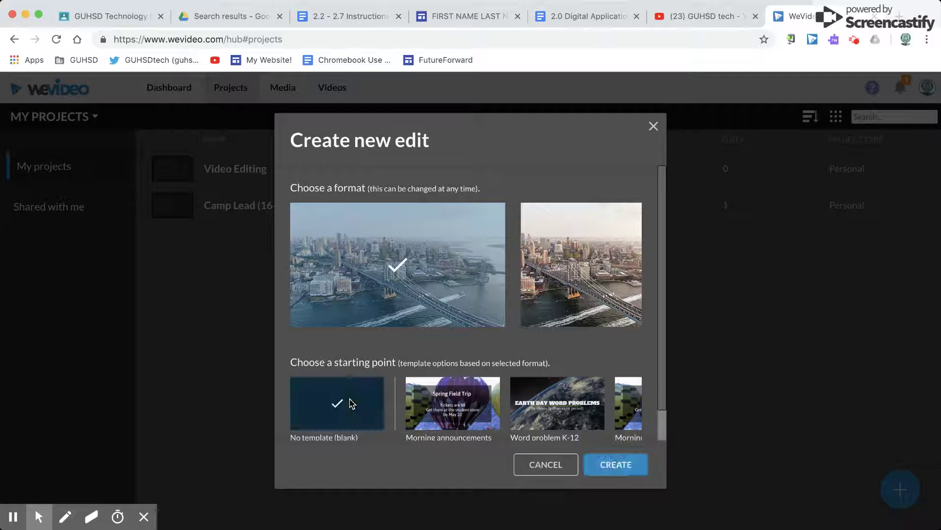
pyautogui.click(608, 463)
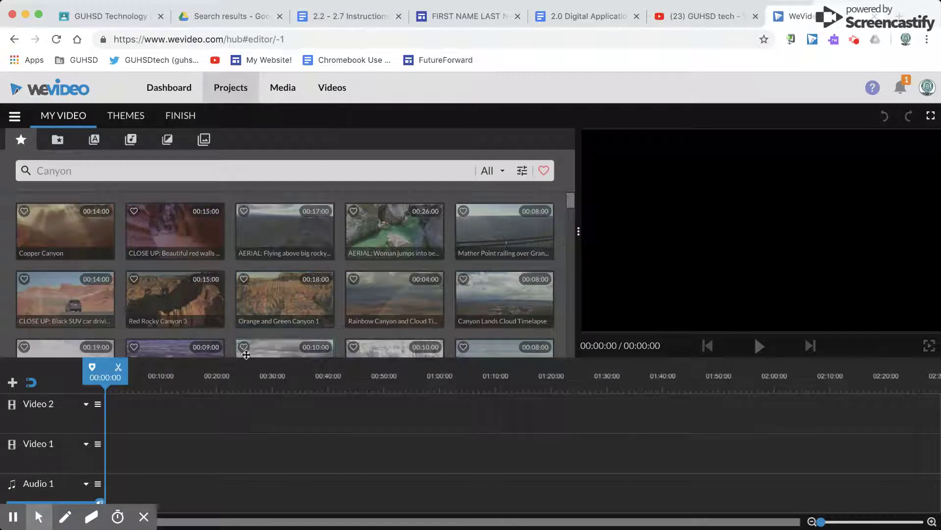
# - Search the stock media library for "lizards"
pyautogui.click(378, 175)
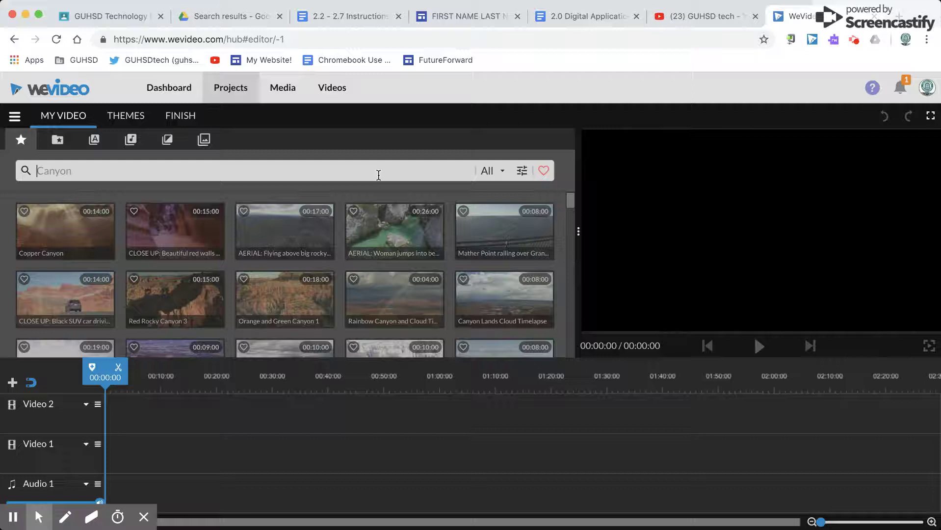
pyautogui.click(504, 173)
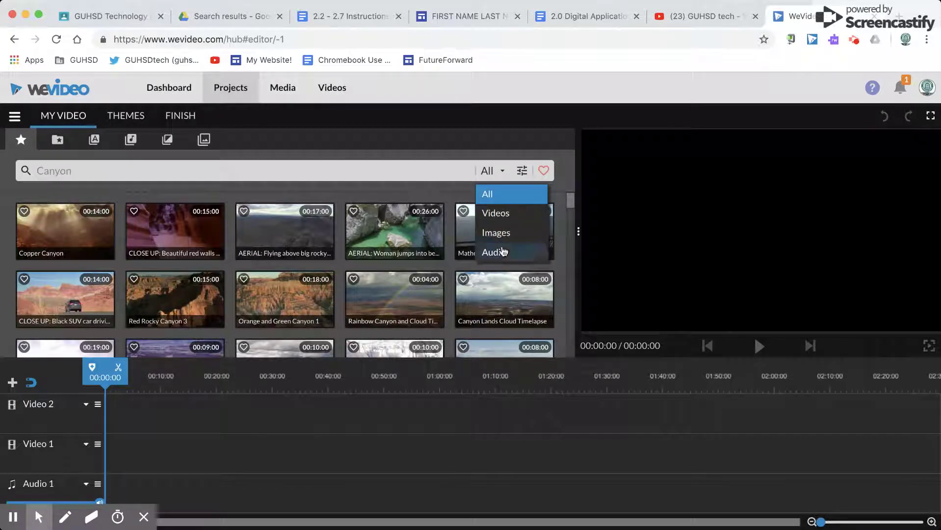
pyautogui.click(410, 174)
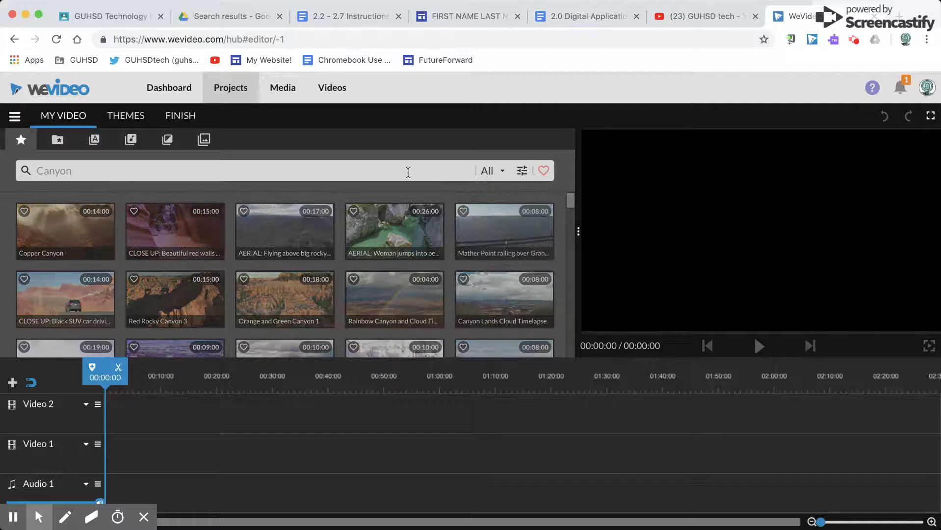
pyautogui.write('lizards')
pyautogui.press('Return')
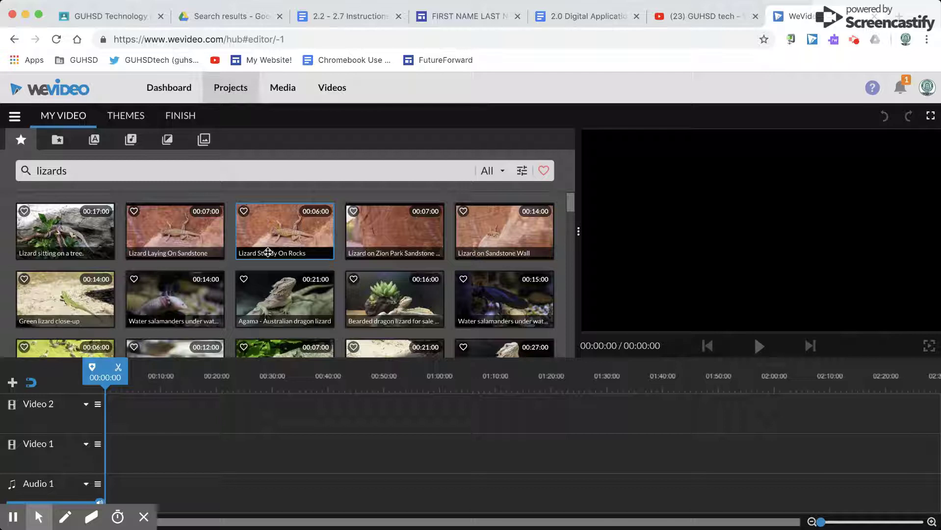
# - Filter the lizard media to images and place the Desert Collard Lizard image at the start of the Video 1 track
pyautogui.click(496, 171)
pyautogui.click(498, 233)
pyautogui.scroll(-10, 305, 270)
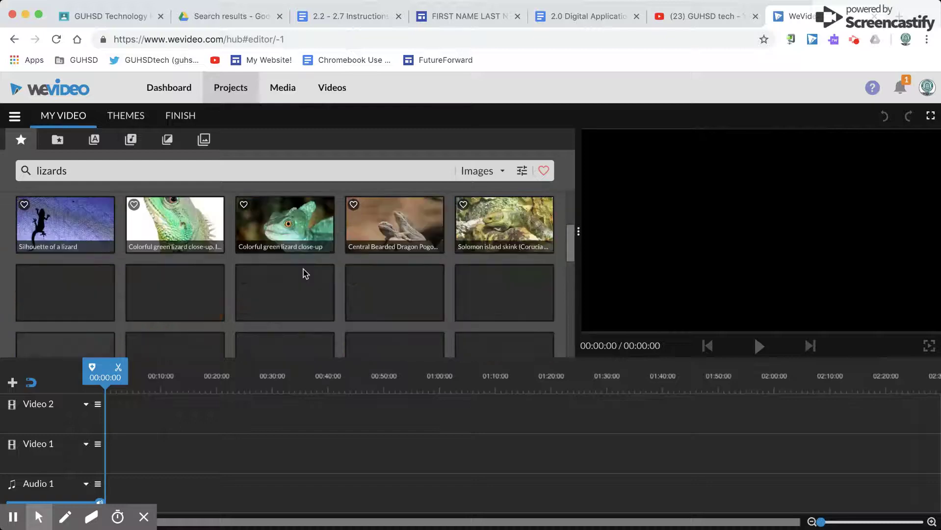
pyautogui.scroll(3, 304, 270)
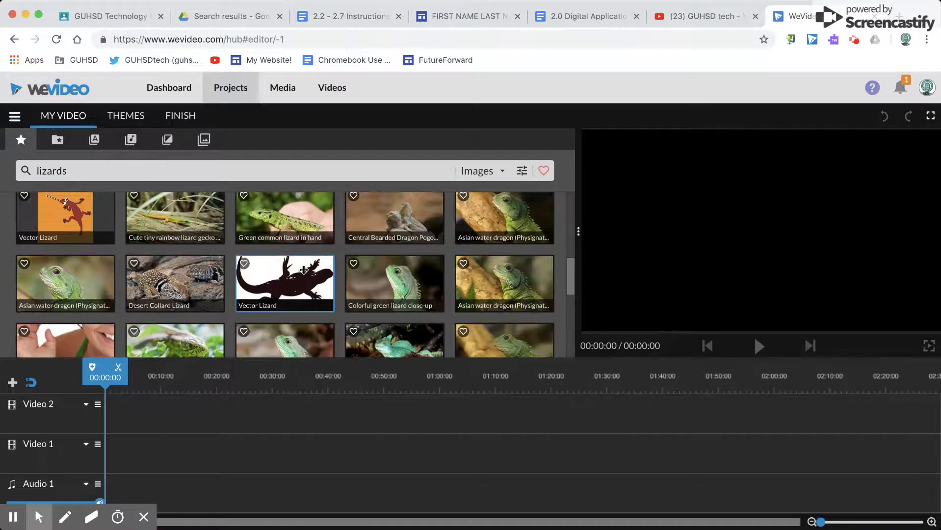
pyautogui.click(191, 285)
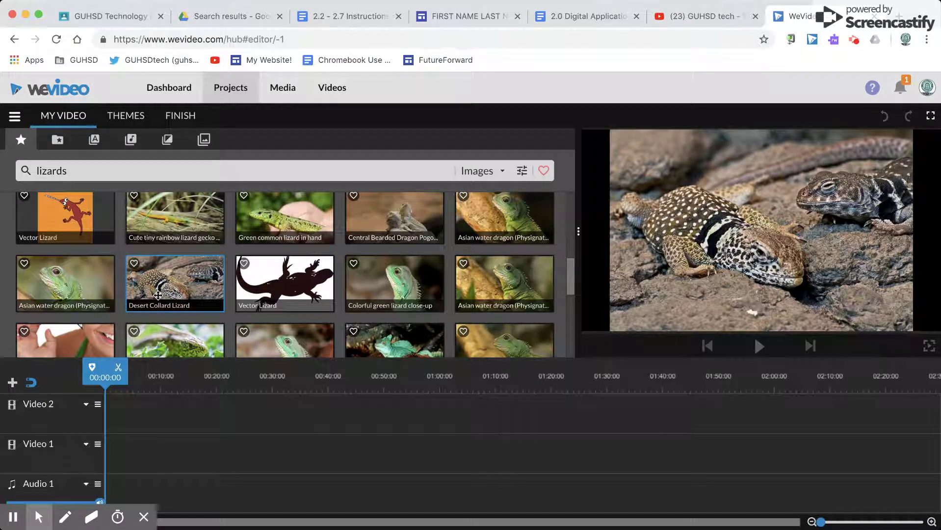
pyautogui.moveTo(158, 295); pyautogui.dragTo(120, 448)
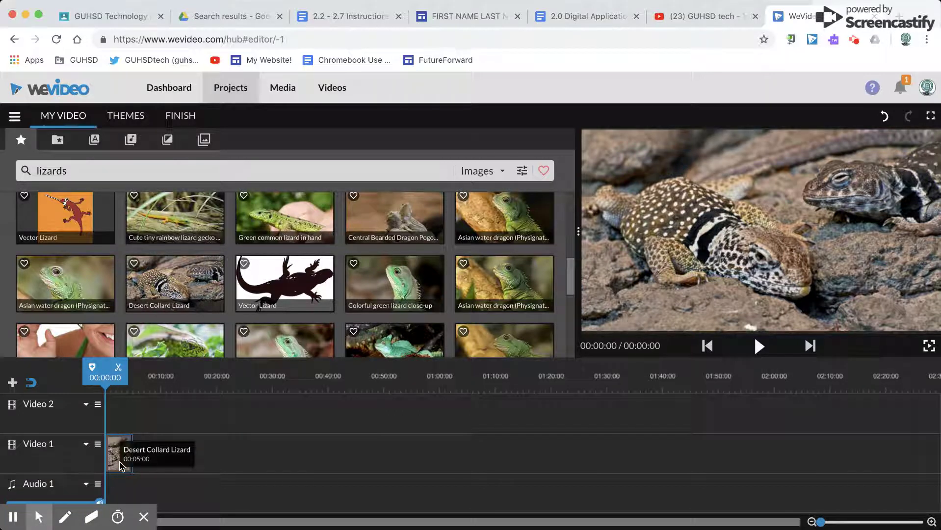
# - Rename the Video 1 track as "Images"
pyautogui.click(86, 446)
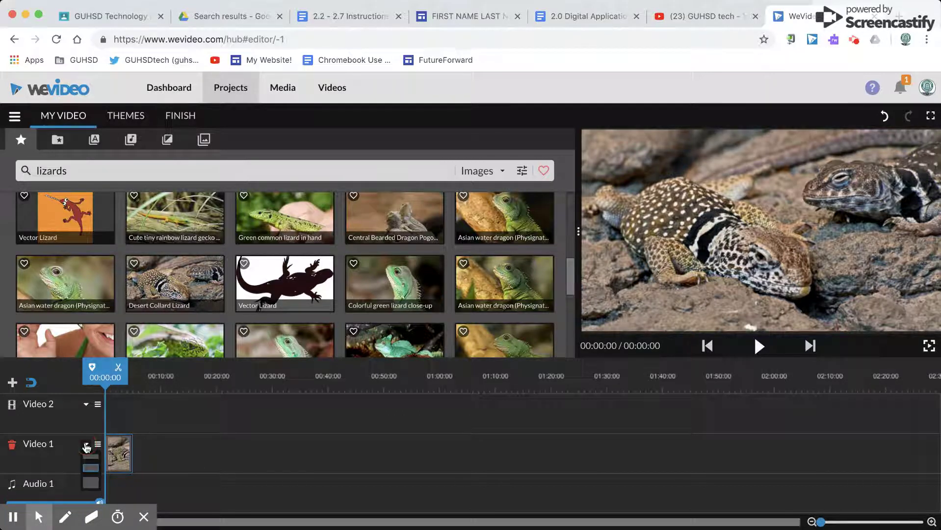
pyautogui.click(53, 447)
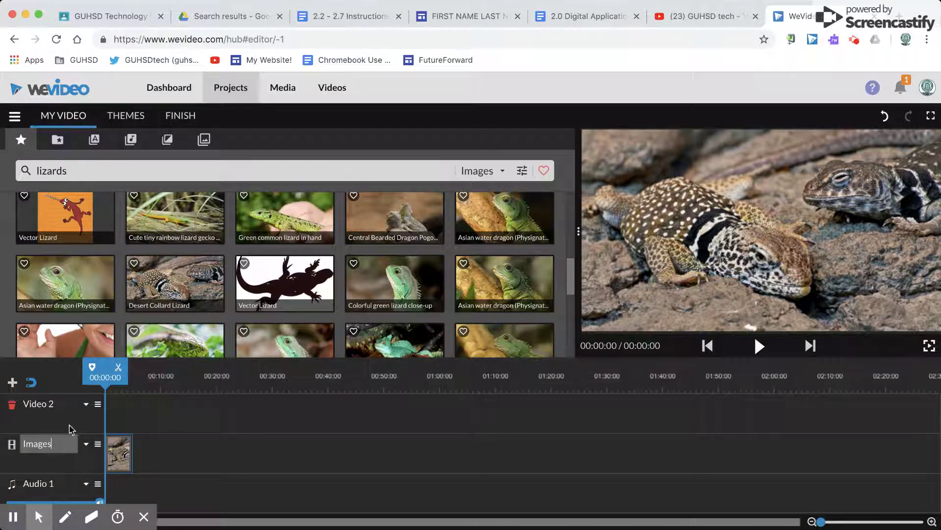
pyautogui.click(116, 418)
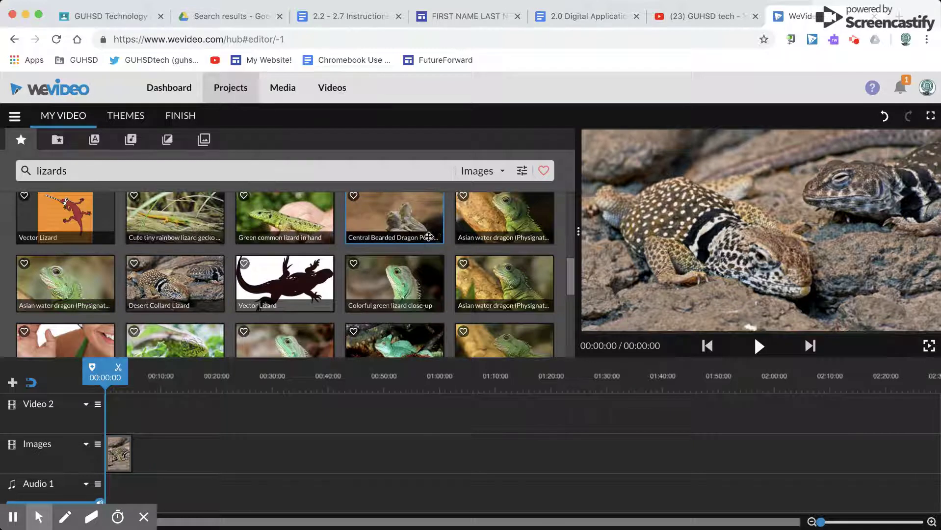
# - Add two different Asian water dragon images one after the other behind the first image on the Images track
pyautogui.moveTo(365, 253); pyautogui.dragTo(147, 451)
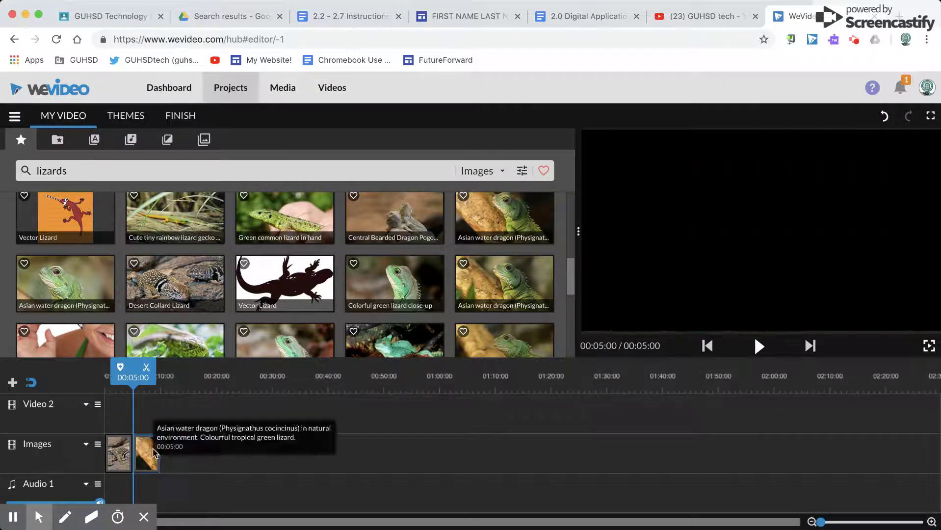
pyautogui.scroll(-2, 316, 300)
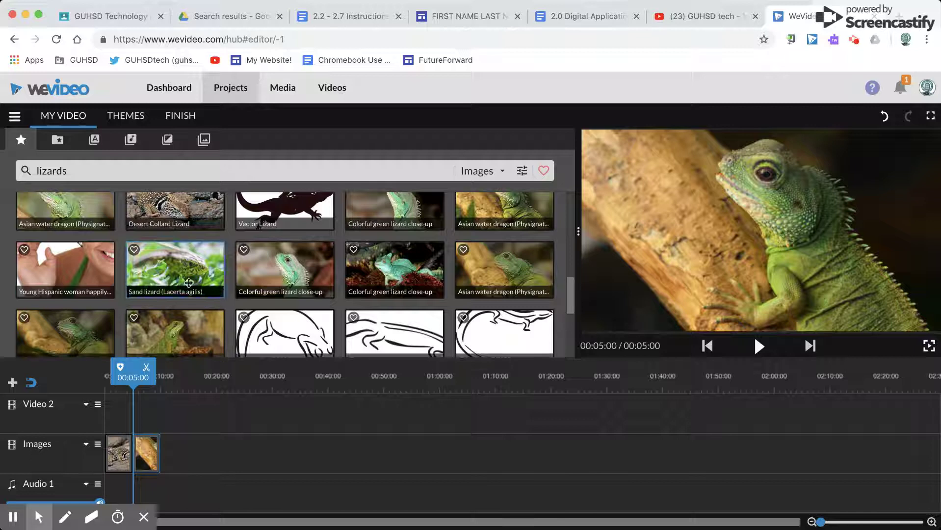
pyautogui.moveTo(65, 331); pyautogui.dragTo(176, 453)
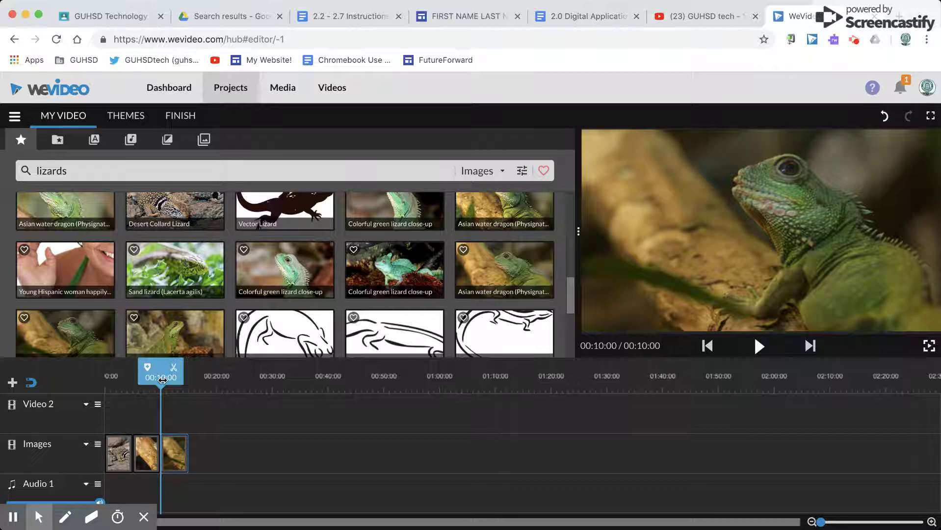
# - Filter the lizard media to videos and place the 15-second water salamanders clip at the start of the Video 2 track
pyautogui.scroll(5, 260, 304)
pyautogui.click(485, 170)
pyautogui.click(474, 213)
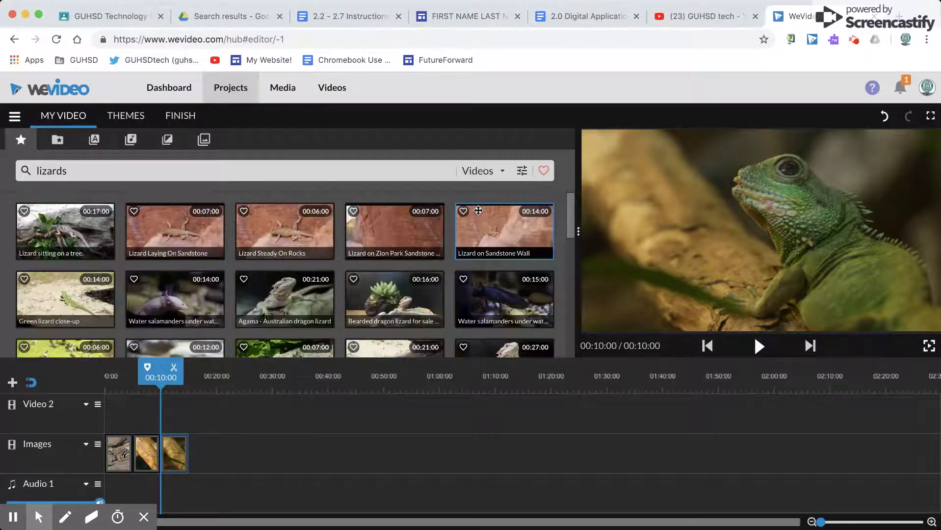
pyautogui.click(79, 223)
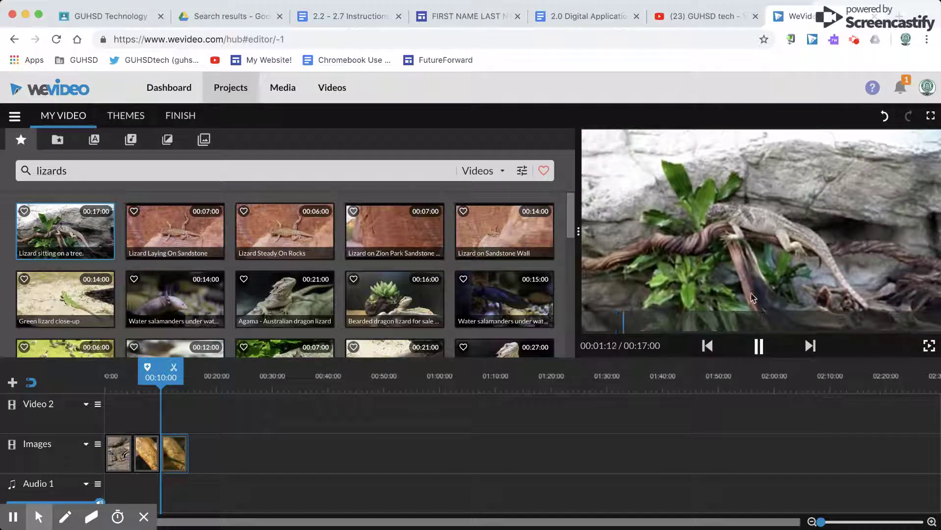
pyautogui.click(504, 297)
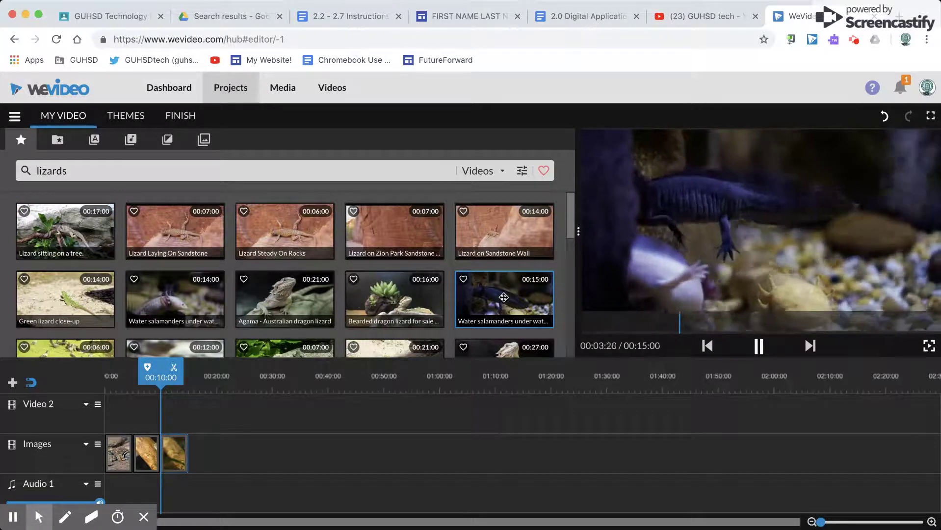
pyautogui.click(504, 297)
pyautogui.moveTo(504, 297); pyautogui.dragTo(128, 412)
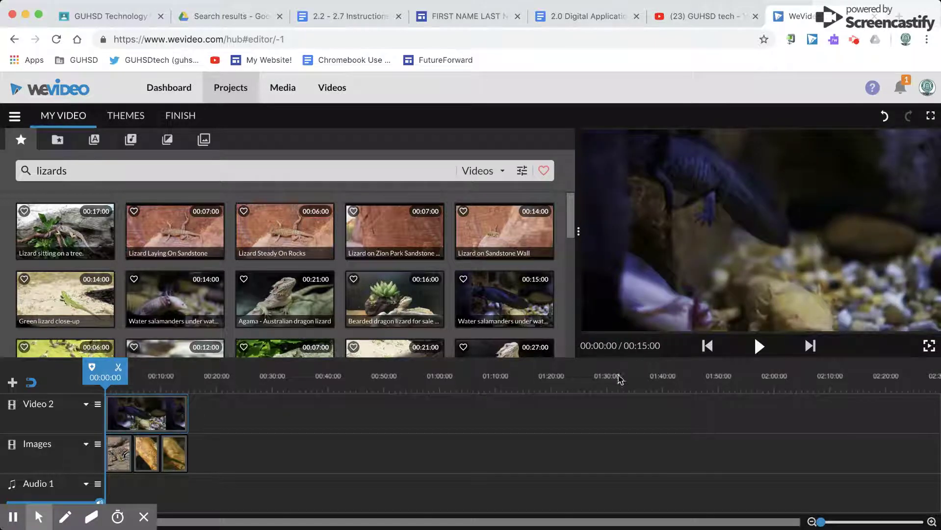
# - Play the edit from the beginning and move all three images to start right after the video clip, at 15 seconds
pyautogui.moveTo(105, 377)
pyautogui.mouseDown()
pyautogui.moveTo(180, 383)
pyautogui.moveTo(103, 391)
pyautogui.mouseUp()
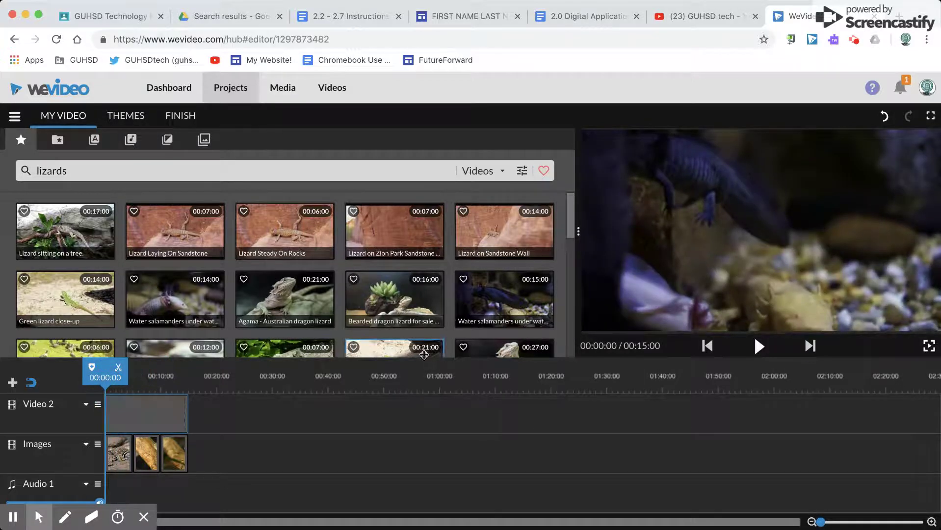
pyautogui.click(769, 349)
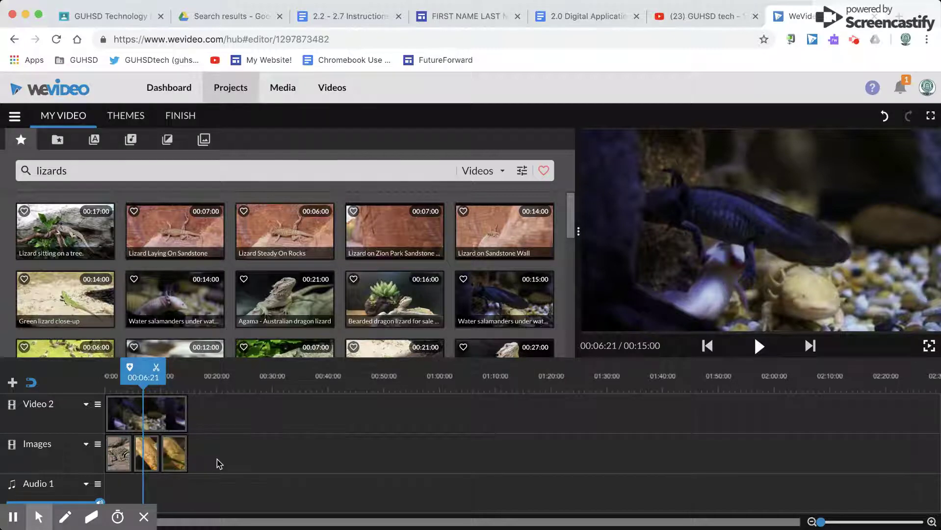
pyautogui.click(194, 447)
pyautogui.click(127, 450)
pyautogui.moveTo(121, 451); pyautogui.dragTo(203, 451)
# - Play the edit from about 9 seconds to check the transition from the salamander video to the images
pyautogui.moveTo(196, 372); pyautogui.dragTo(157, 373)
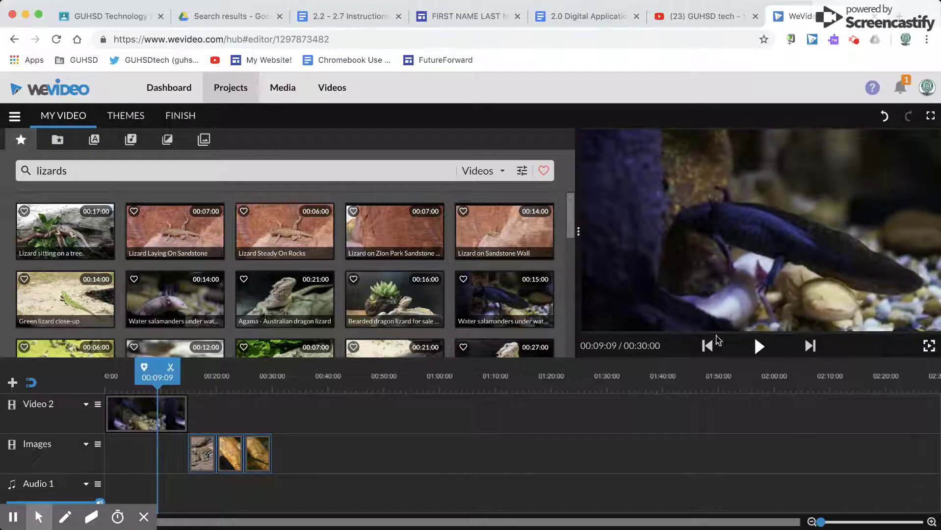
pyautogui.click(759, 346)
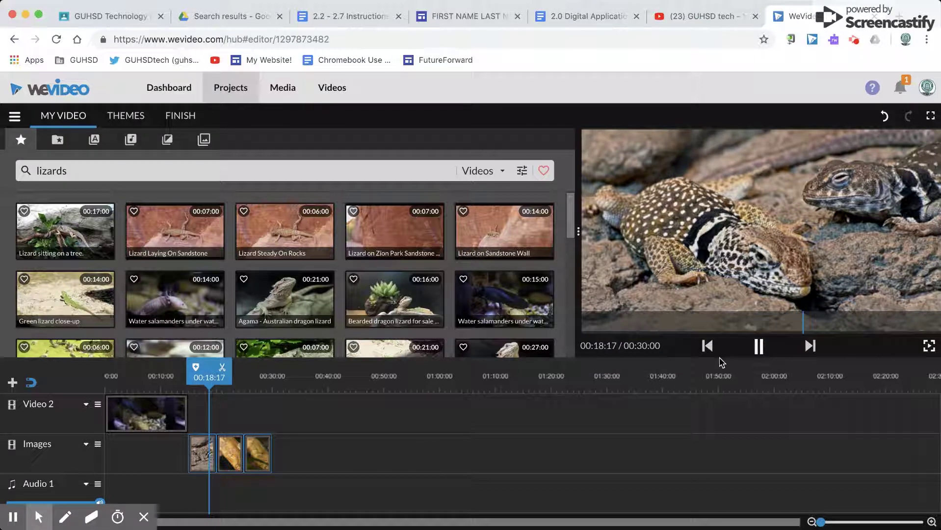
pyautogui.click(758, 347)
# - Delete the Desert Collard Lizard image from the Images track and move the two remaining images back to 15 seconds
pyautogui.click(201, 453)
pyautogui.press('Delete')
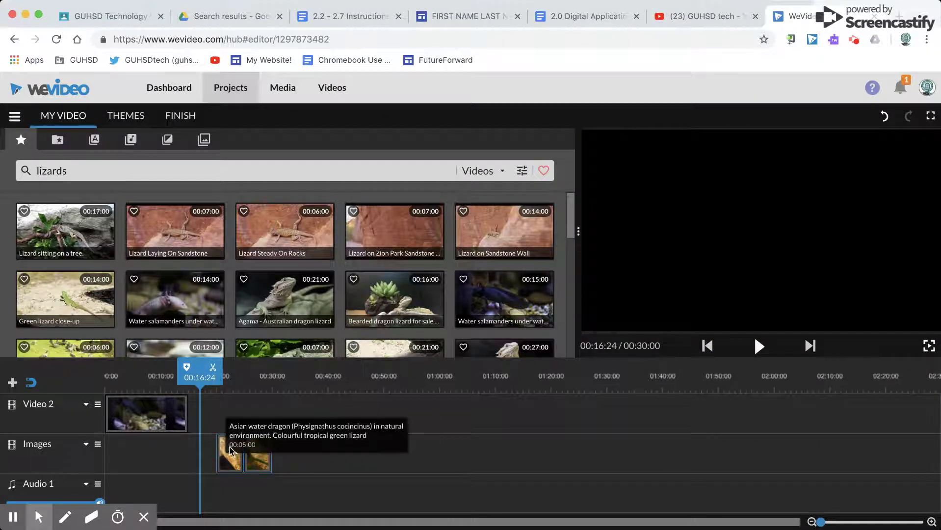
pyautogui.moveTo(236, 449); pyautogui.dragTo(205, 450)
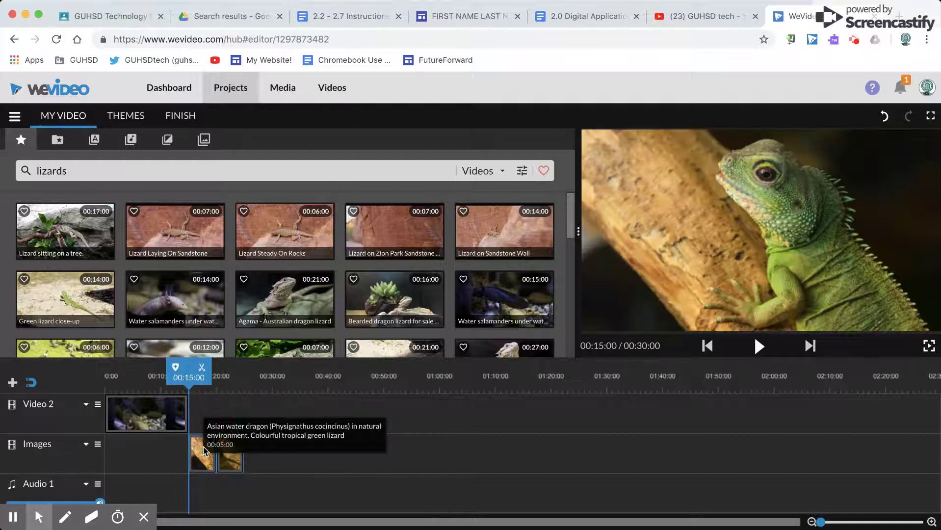
# - Extend the last image on the Images track to a duration of about 00:13:22 and select the Video 2 clip
pyautogui.click(225, 459)
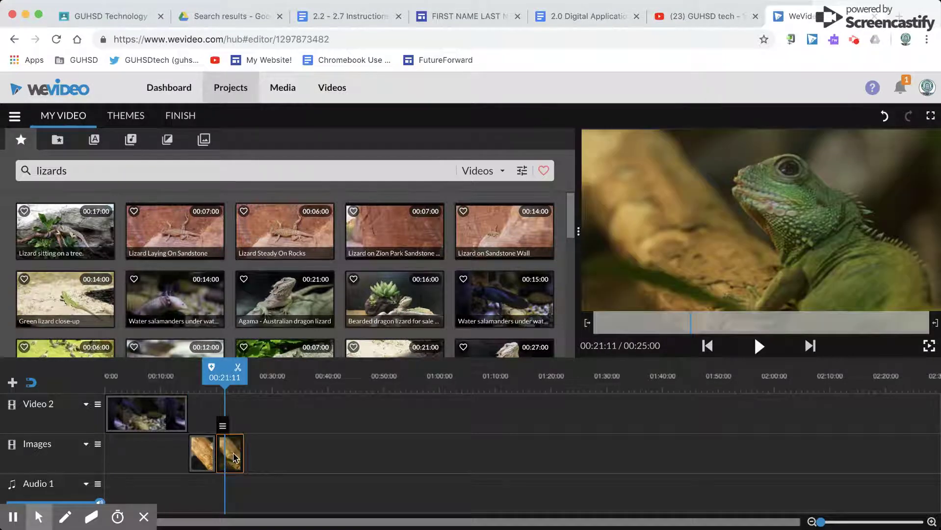
pyautogui.moveTo(242, 454); pyautogui.dragTo(292, 454)
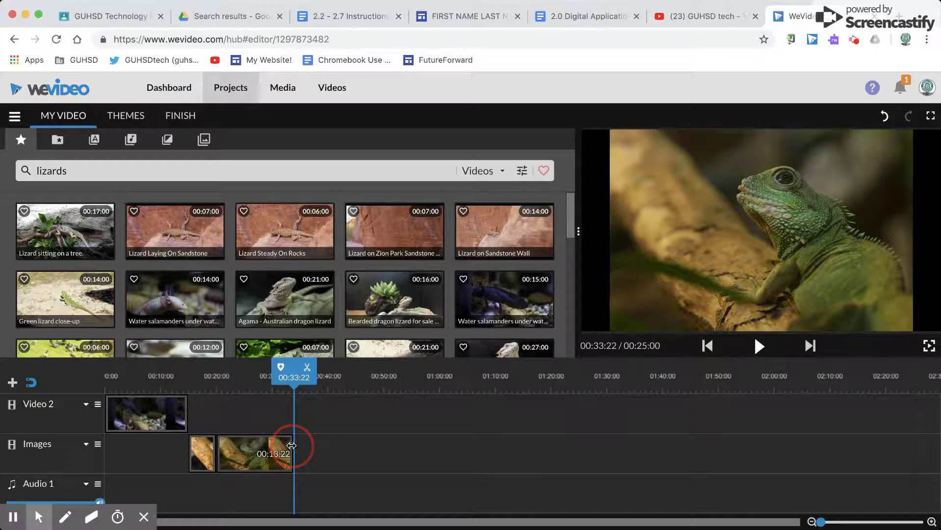
pyautogui.click(176, 416)
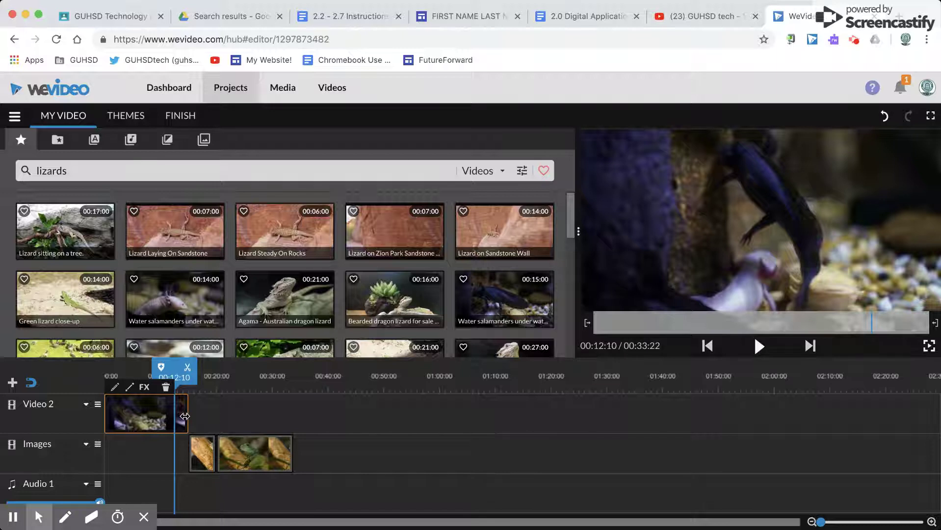
# - Trim the Video 2 salamander clip to 00:05:13 and move both images to start right after it
pyautogui.moveTo(188, 401); pyautogui.dragTo(136, 405)
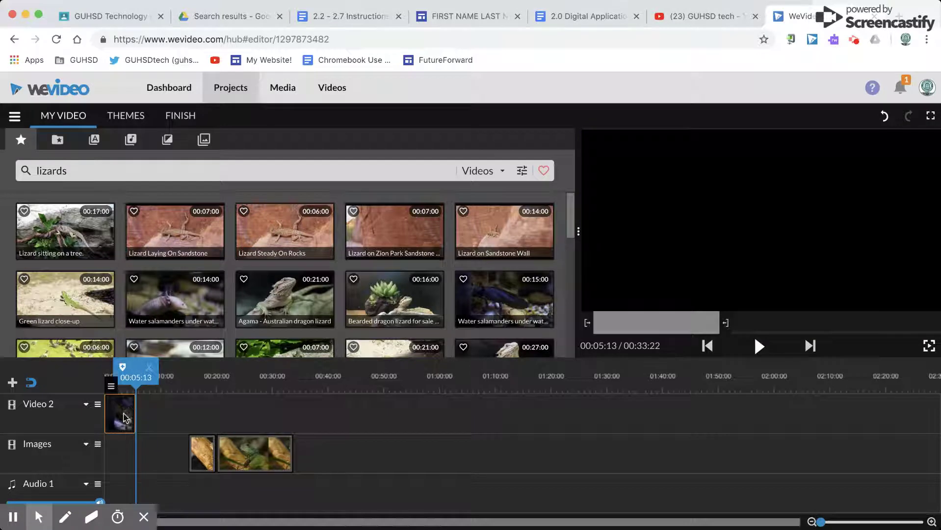
pyautogui.click(305, 453)
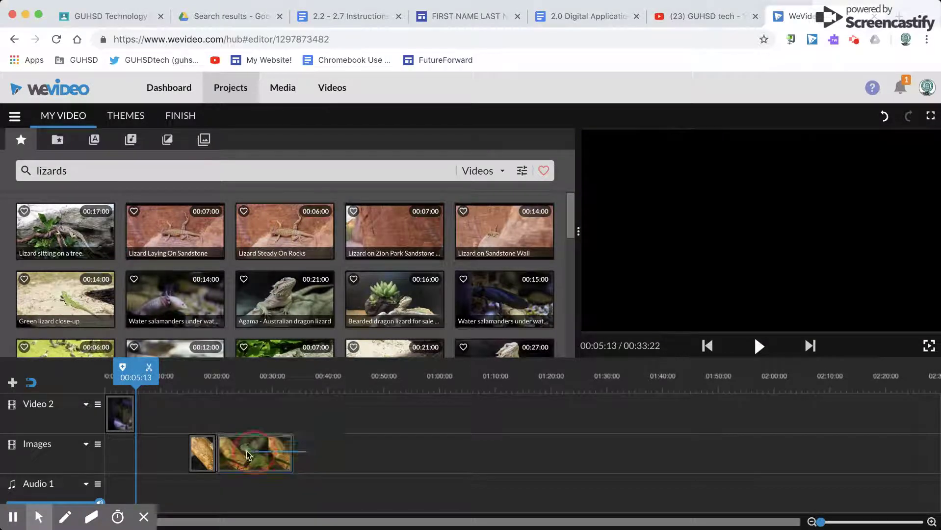
pyautogui.moveTo(197, 452); pyautogui.dragTo(145, 452)
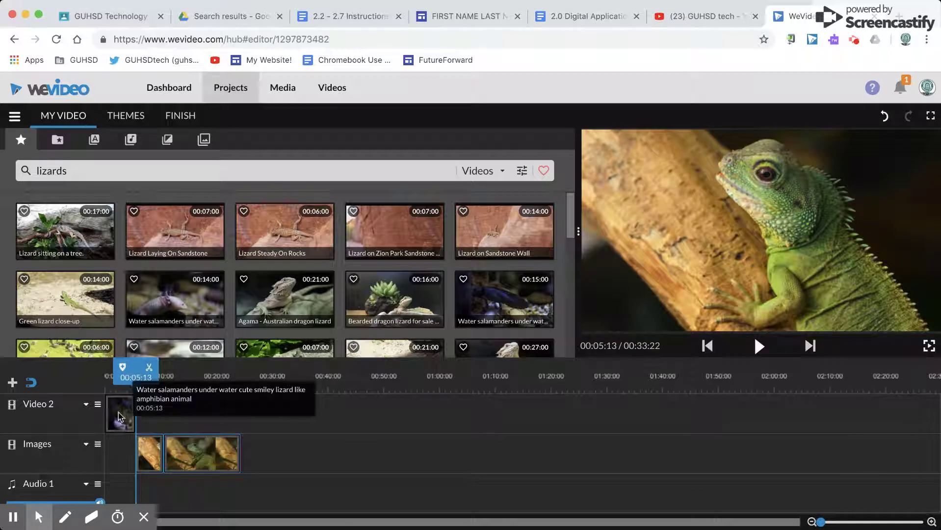
# - Open the last image on the Images track for editing, review its transform and other adjustment options, and finish editing
pyautogui.click(165, 449)
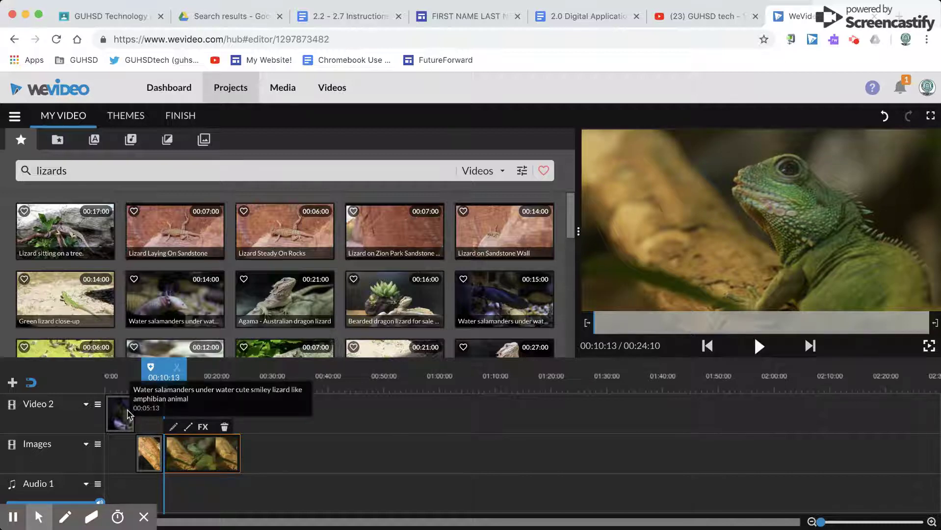
pyautogui.click(144, 447)
pyautogui.click(182, 451)
pyautogui.click(174, 427)
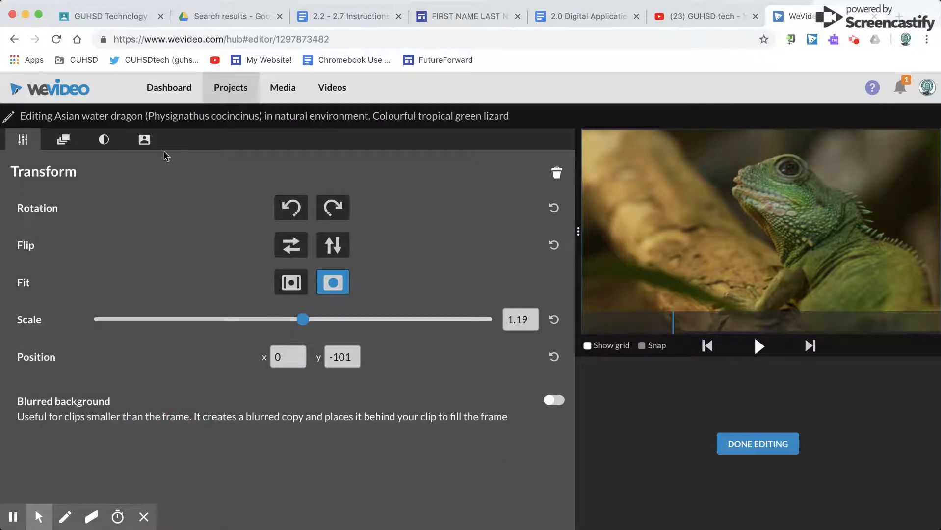
pyautogui.click(103, 140)
pyautogui.click(64, 140)
pyautogui.click(36, 142)
pyautogui.click(749, 442)
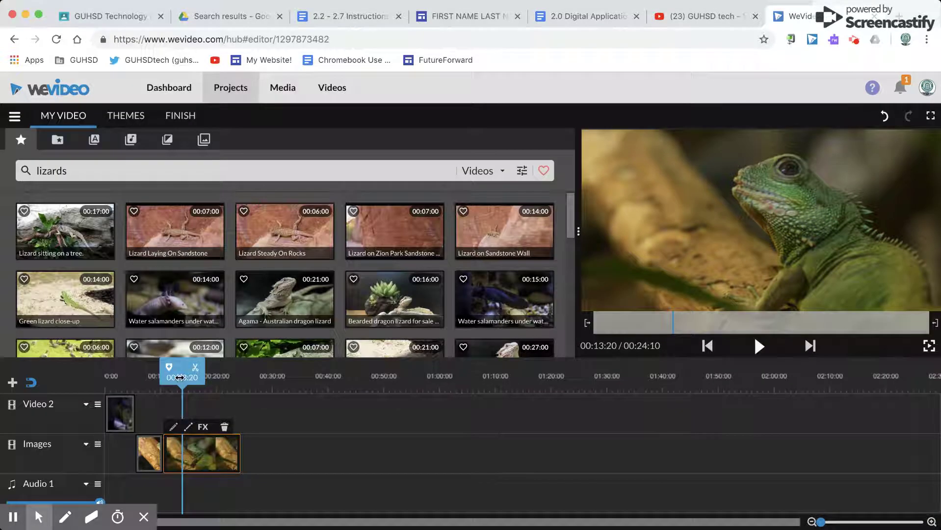
# - Return the playhead to the start and search the stock audio for "fun and fast"
pyautogui.moveTo(180, 377); pyautogui.dragTo(101, 378)
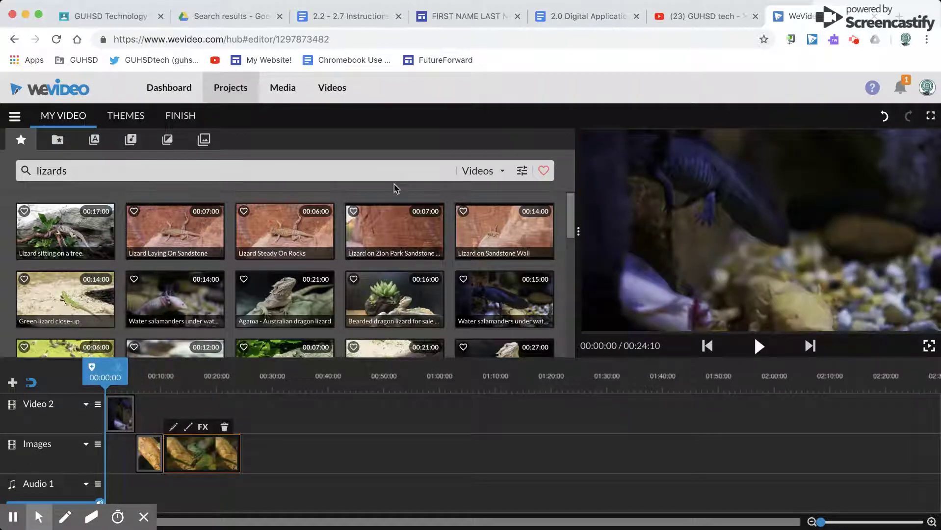
pyautogui.click(492, 171)
pyautogui.click(481, 250)
pyautogui.click(384, 169)
pyautogui.doubleClick(81, 173)
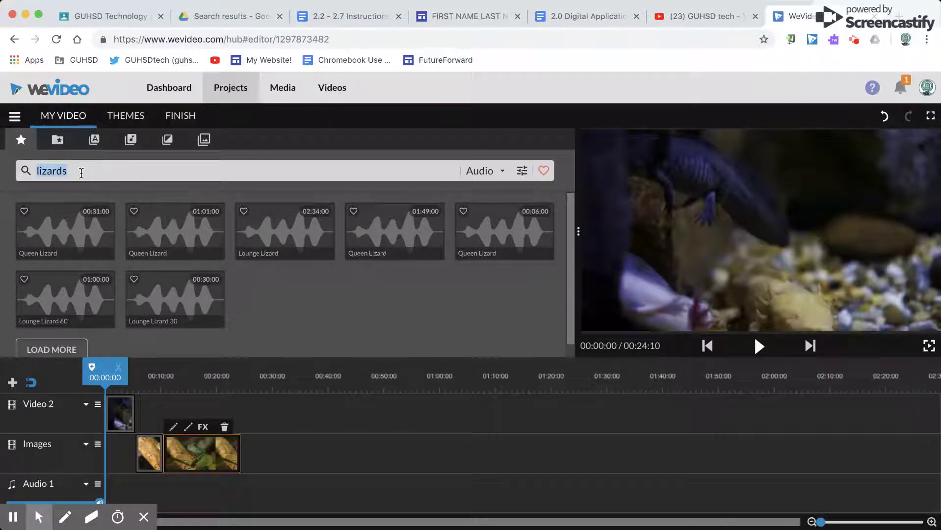
pyautogui.write('fun and fast')
pyautogui.press('Return')
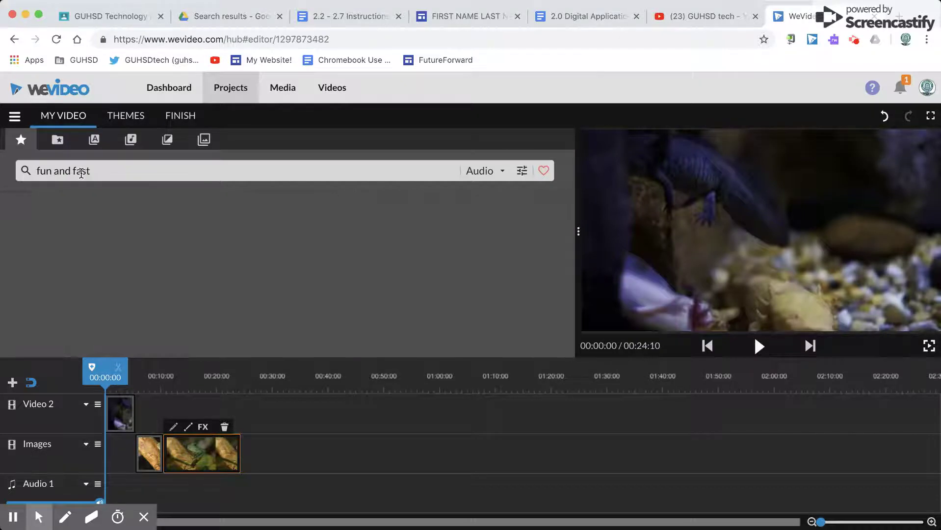
# - Preview the "Fun in the Park" music and add it to the start of the Audio 1 track
pyautogui.click(154, 244)
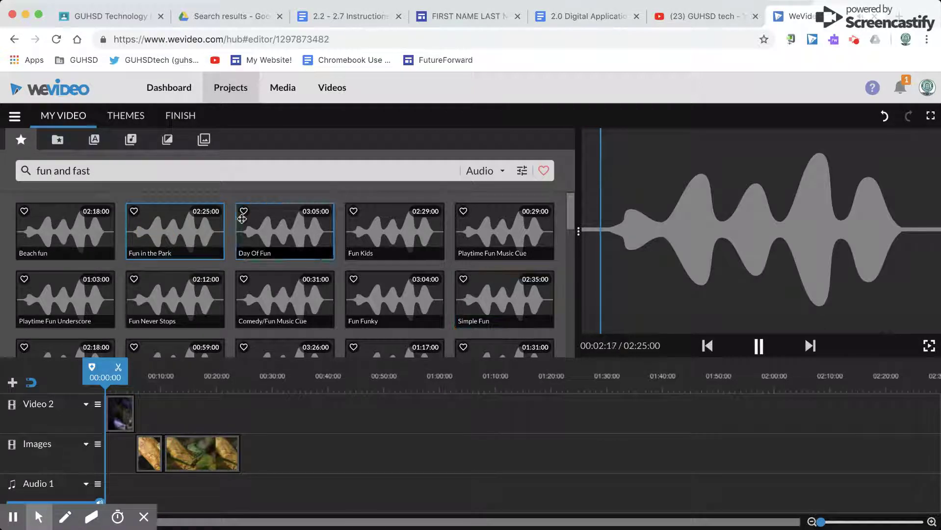
pyautogui.click(759, 347)
pyautogui.moveTo(173, 244); pyautogui.dragTo(118, 497)
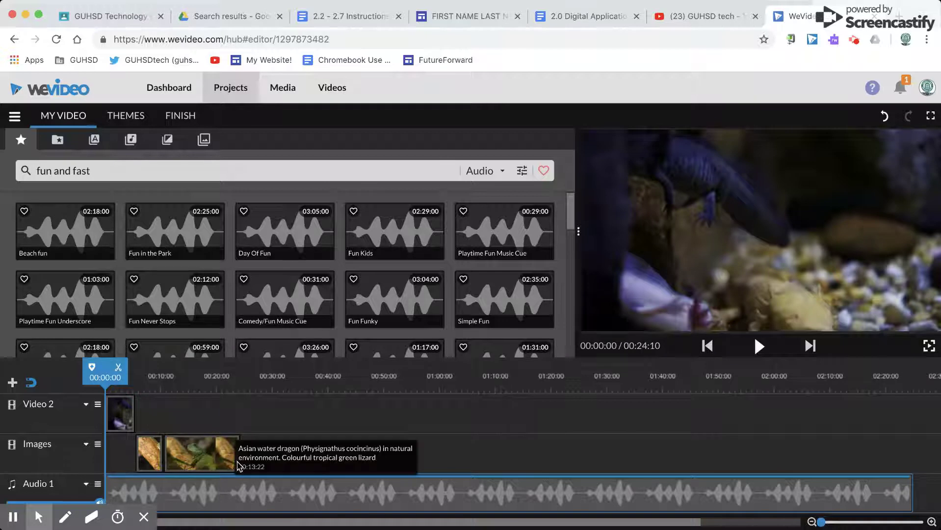
# - Trim the end of the Audio 1 music to 00:24:10, in line with the end of the last image
pyautogui.click(830, 487)
pyautogui.click(909, 493)
pyautogui.moveTo(909, 492); pyautogui.dragTo(242, 488)
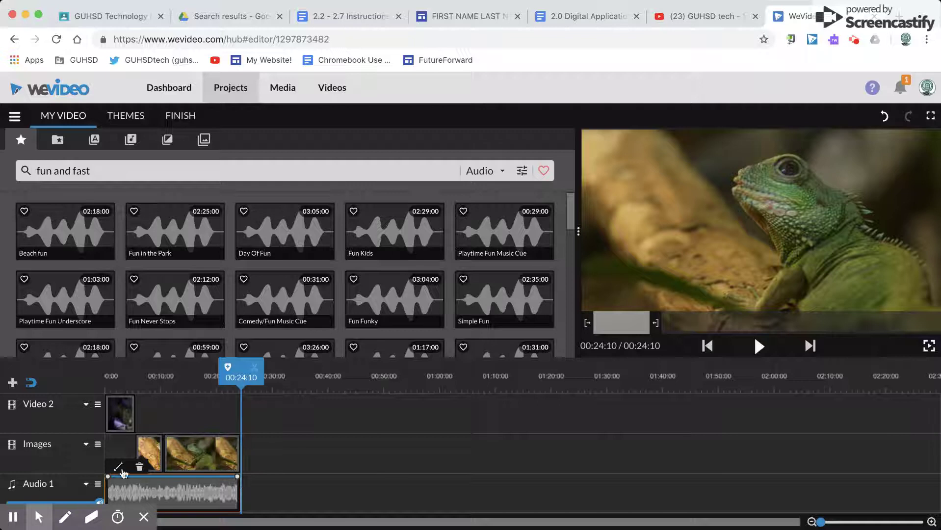
# - Play the edit from the beginning to check it with the music, then return the playhead to the start
pyautogui.moveTo(238, 378); pyautogui.dragTo(100, 376)
pyautogui.click(758, 346)
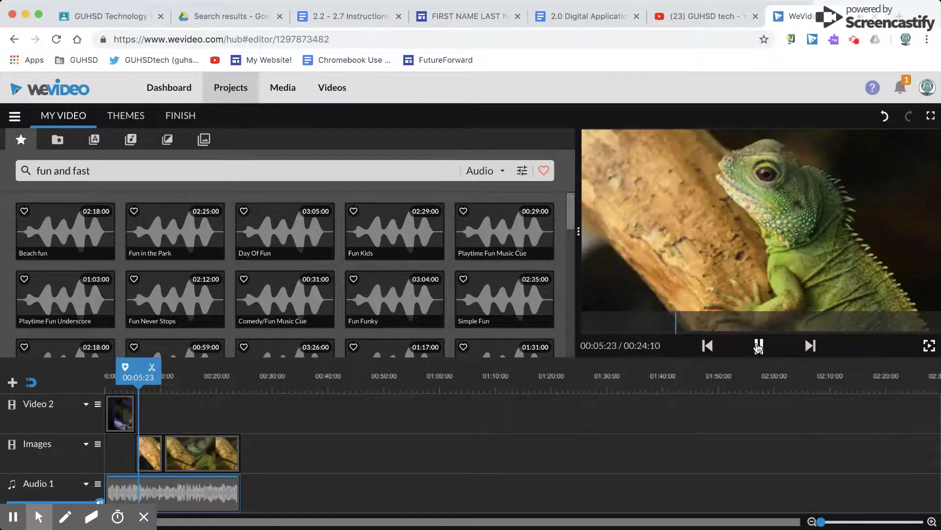
pyautogui.click(758, 346)
pyautogui.moveTo(134, 379); pyautogui.dragTo(105, 380)
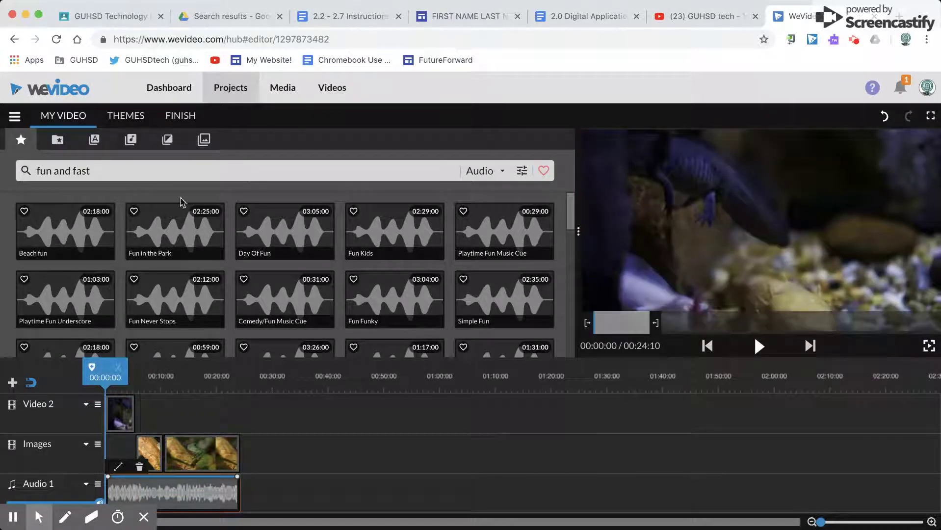
# - Add the "Snippet Transparent - Quote" title to the Video 2 track right after the salamander clip
pyautogui.click(94, 141)
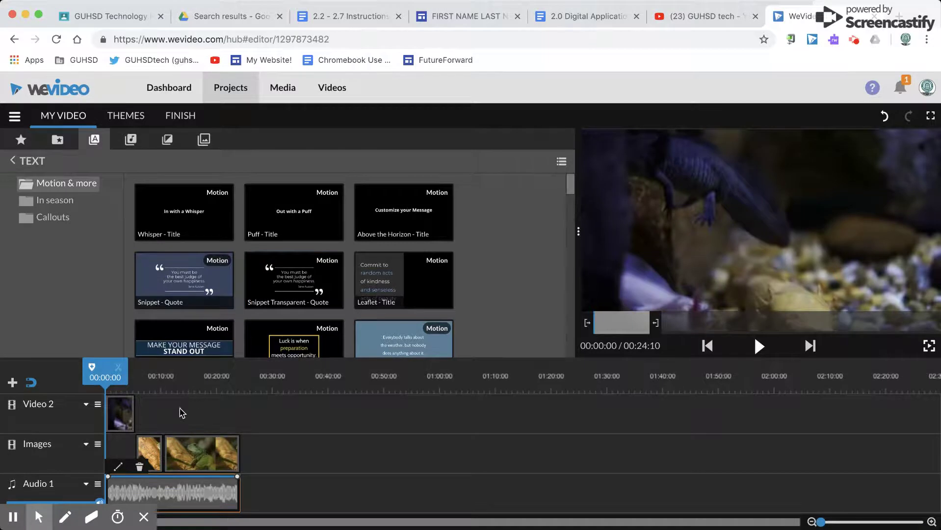
pyautogui.moveTo(293, 291); pyautogui.dragTo(157, 420)
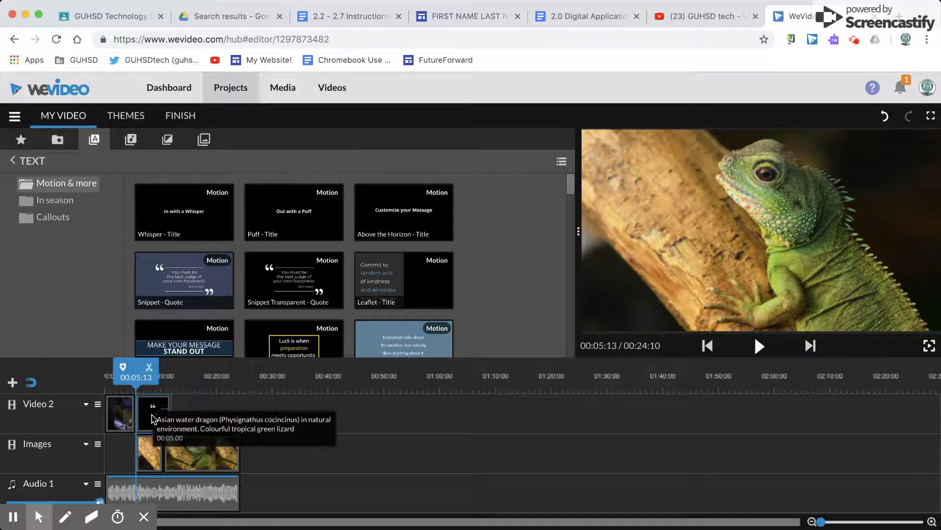
pyautogui.click(118, 419)
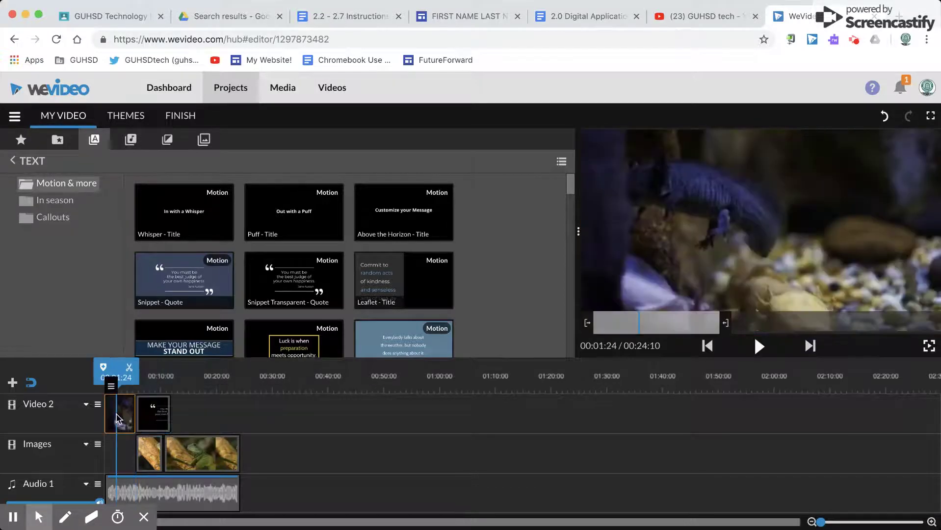
# - Create a video track titled "text" and move the quote title onto it at the start of the timeline
pyautogui.click(14, 383)
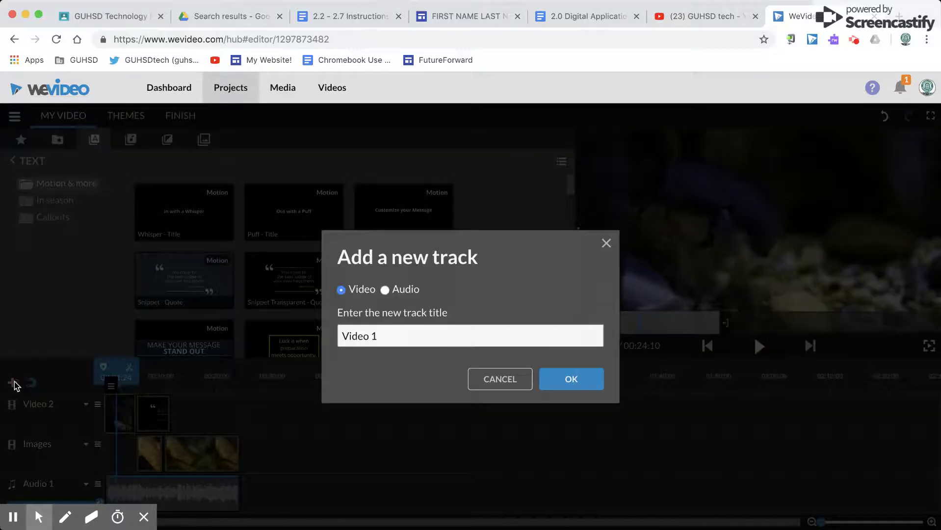
pyautogui.tripleClick(353, 338)
pyautogui.write('text')
pyautogui.click(571, 379)
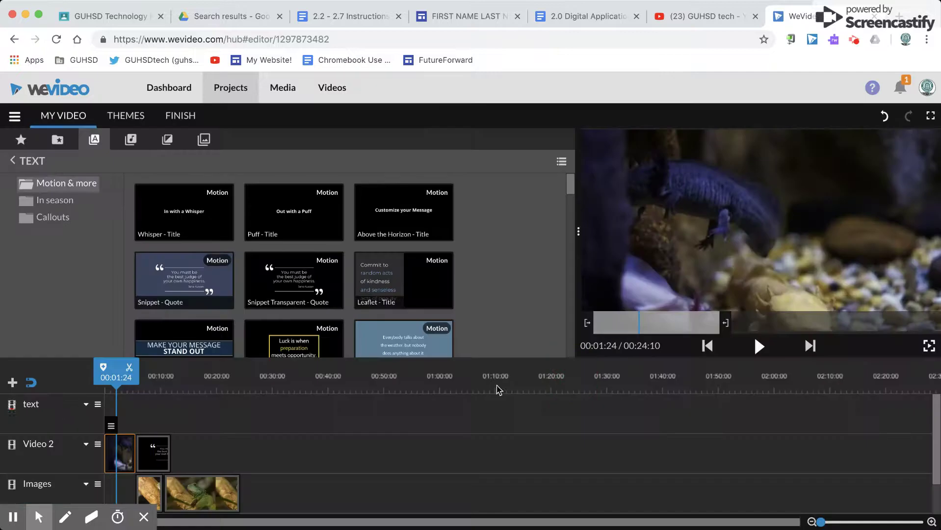
pyautogui.moveTo(156, 452); pyautogui.dragTo(124, 423)
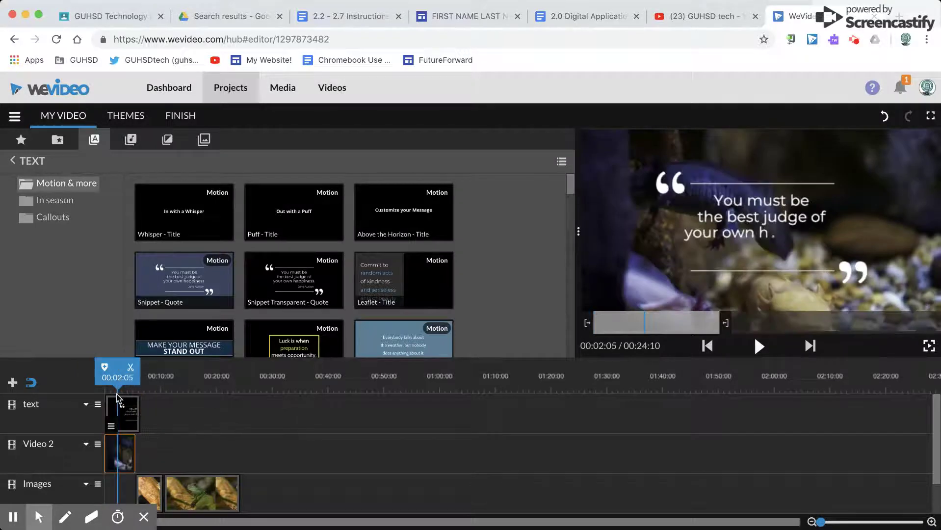
pyautogui.click(92, 376)
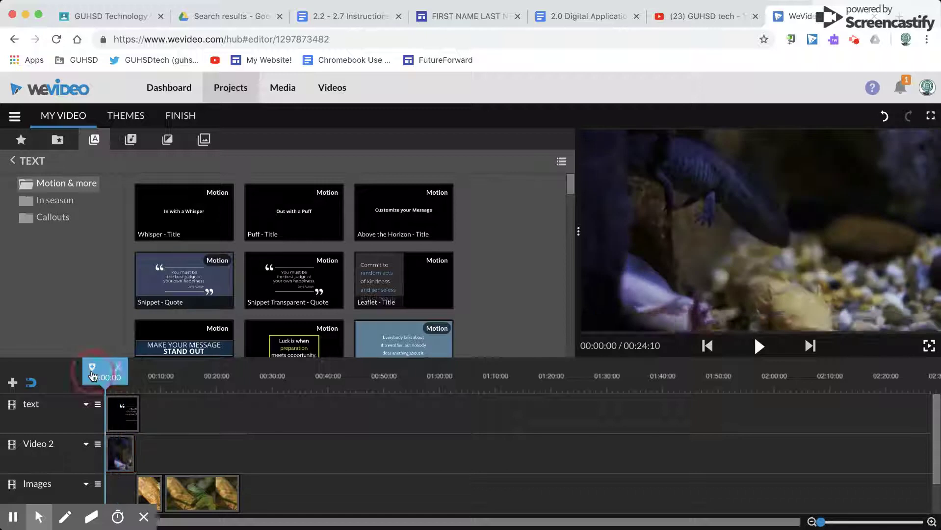
# - Open the quote title for editing and set its first line to "LIZARDS" and third line to "and why I love them!"
pyautogui.click(122, 409)
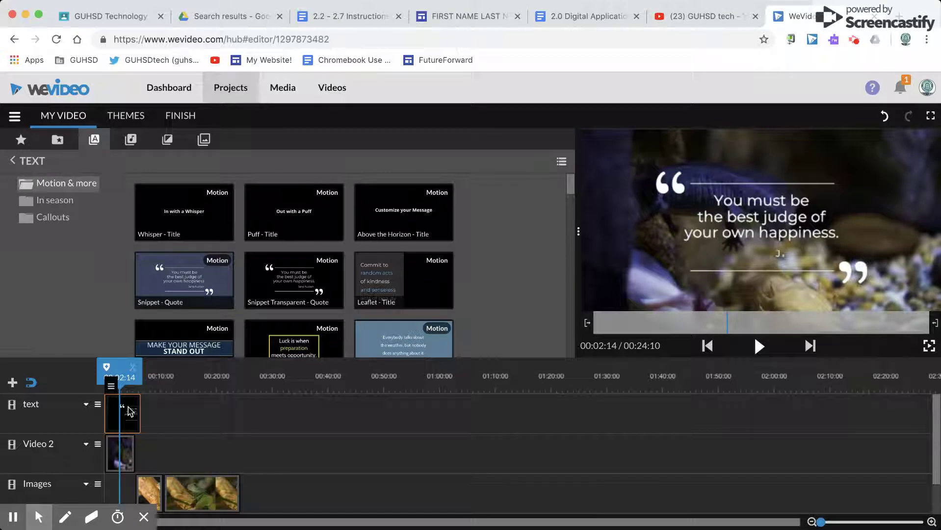
pyautogui.doubleClick(129, 411)
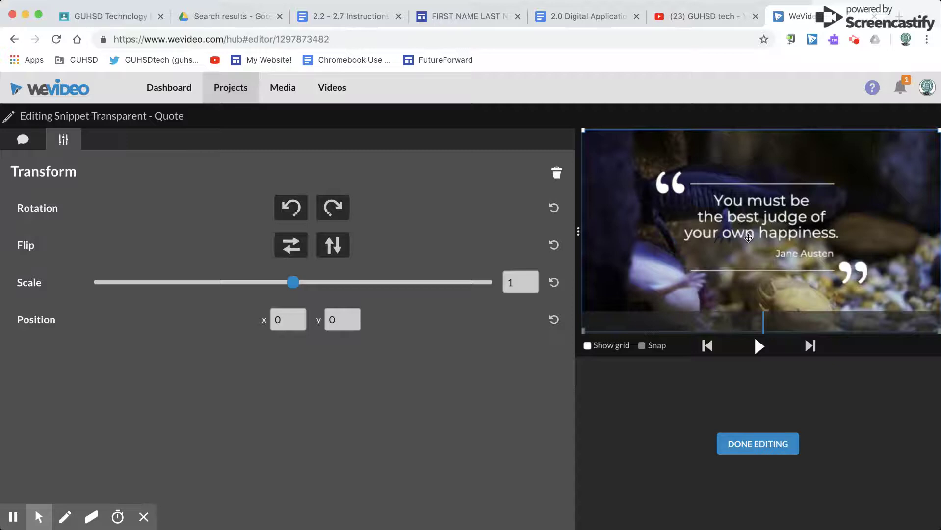
pyautogui.click(23, 142)
pyautogui.click(70, 269)
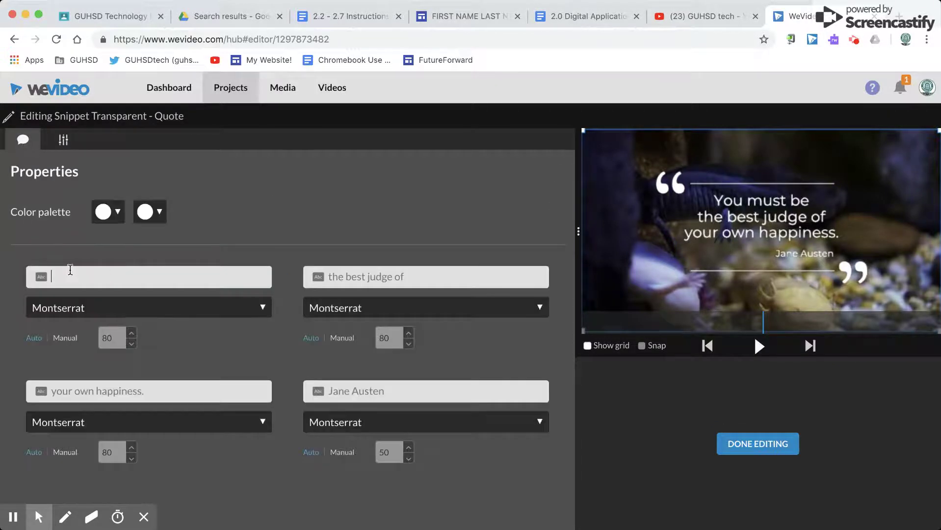
pyautogui.write('LlZARDS')
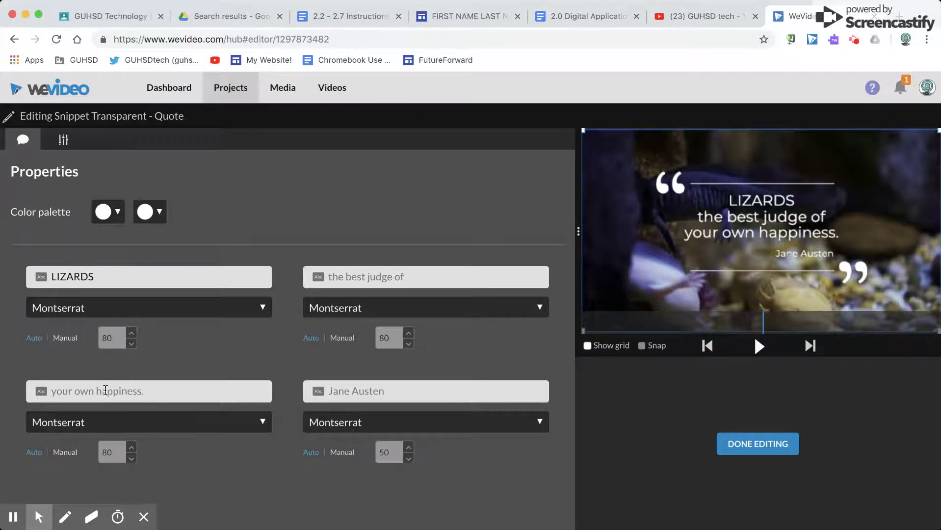
pyautogui.click(105, 390)
pyautogui.write('and why i love them!')
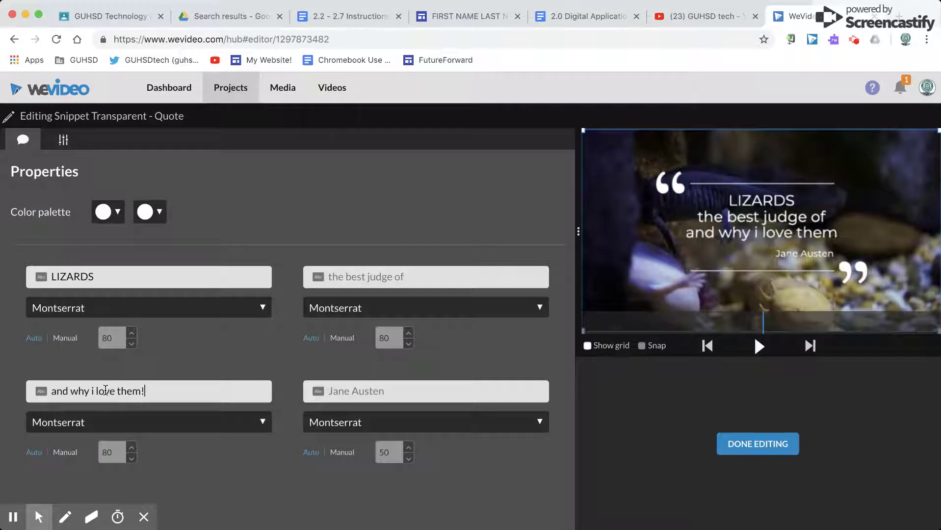
pyautogui.click(93, 393)
pyautogui.press('BackSpace')
pyautogui.write('I')
# - Set the title's author line to "First Name last Name" and its second line to ".", and finish editing
pyautogui.click(356, 278)
pyautogui.click(357, 387)
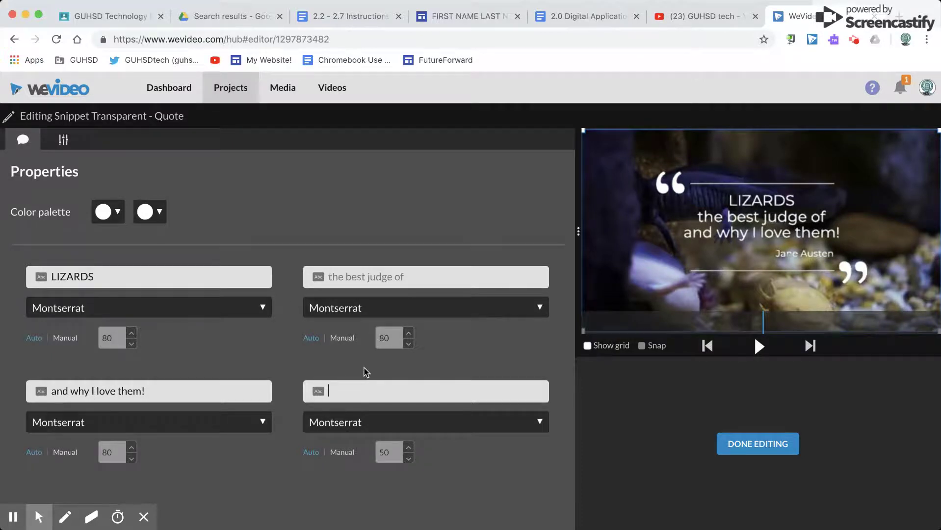
pyautogui.click(413, 278)
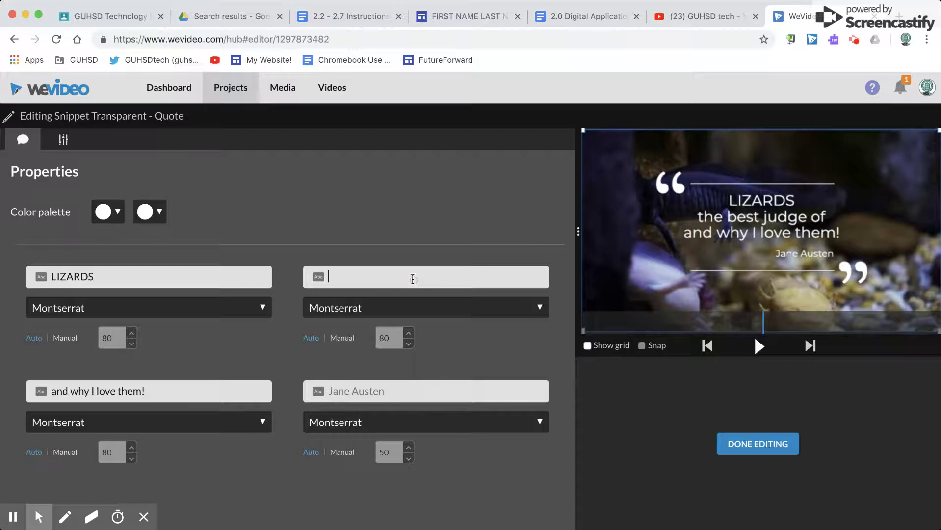
pyautogui.click(381, 246)
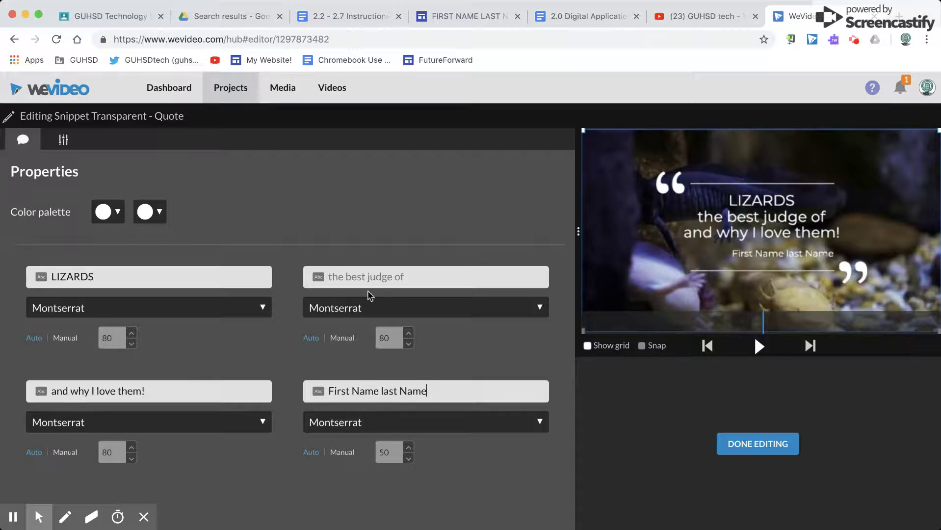
pyautogui.click(359, 273)
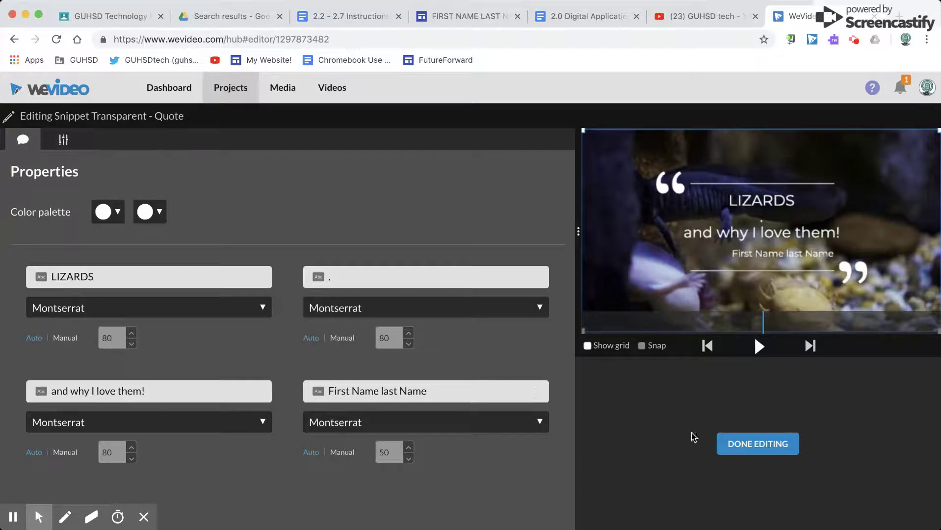
pyautogui.click(731, 444)
# - Reopen the quote title, reposition it toward the lower-right part of the video frame, and finish editing
pyautogui.doubleClick(130, 408)
pyautogui.moveTo(749, 219); pyautogui.dragTo(776, 244)
pyautogui.moveTo(609, 155)
pyautogui.mouseDown()
pyautogui.moveTo(686, 203)
pyautogui.moveTo(620, 160)
pyautogui.mouseUp()
pyautogui.moveTo(724, 224); pyautogui.dragTo(806, 238)
pyautogui.click(757, 444)
# - Play the edit from the beginning to check the repositioned title, then set the playhead to about 00:04:07
pyautogui.moveTo(130, 384); pyautogui.dragTo(79, 379)
pyautogui.click(757, 344)
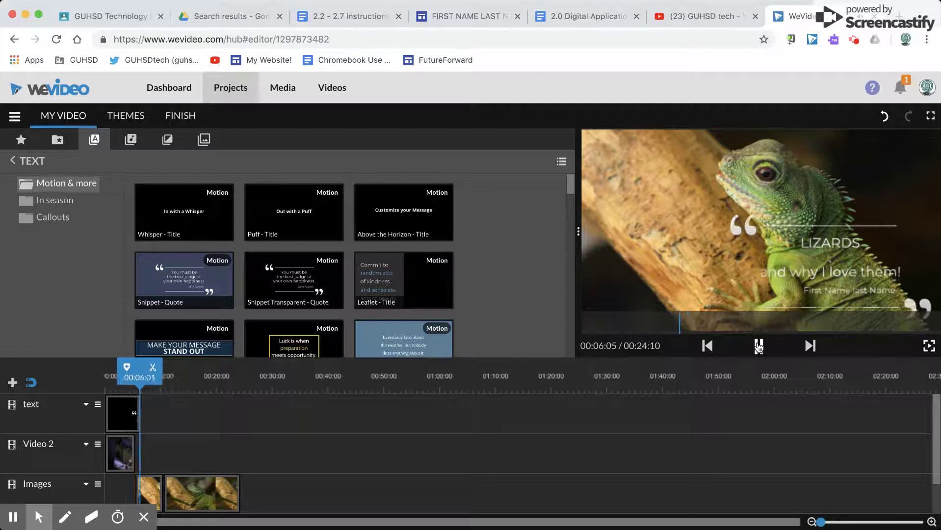
pyautogui.click(759, 346)
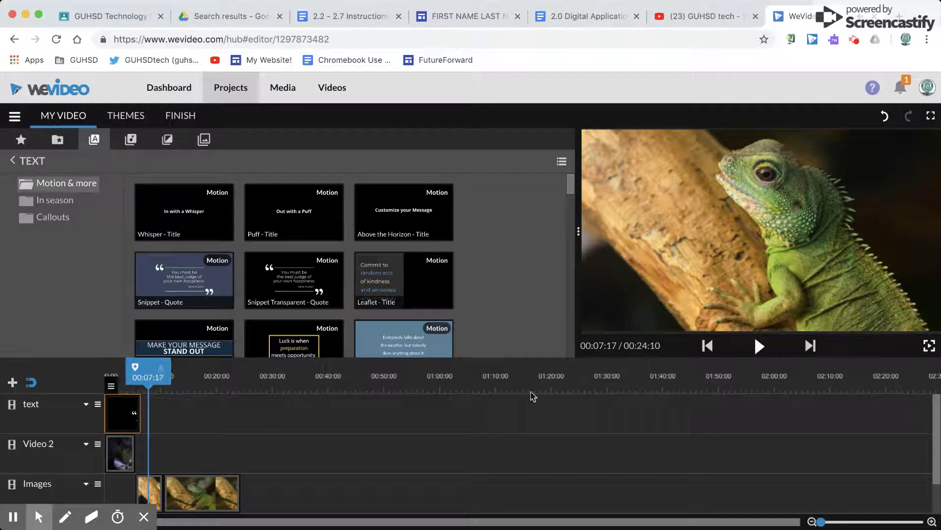
pyautogui.moveTo(152, 378); pyautogui.dragTo(130, 382)
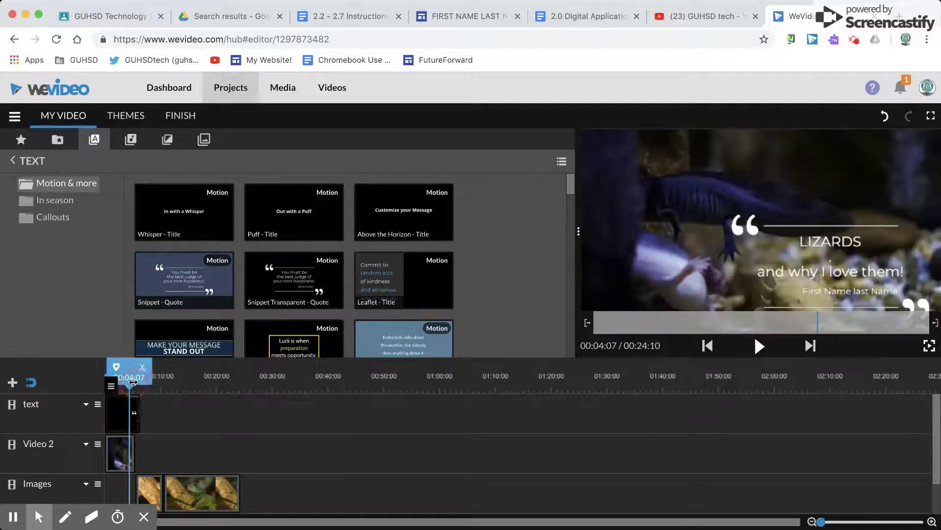
# - Add a standard transition to the end of the salamander clip on the Video 2 track
pyautogui.click(168, 142)
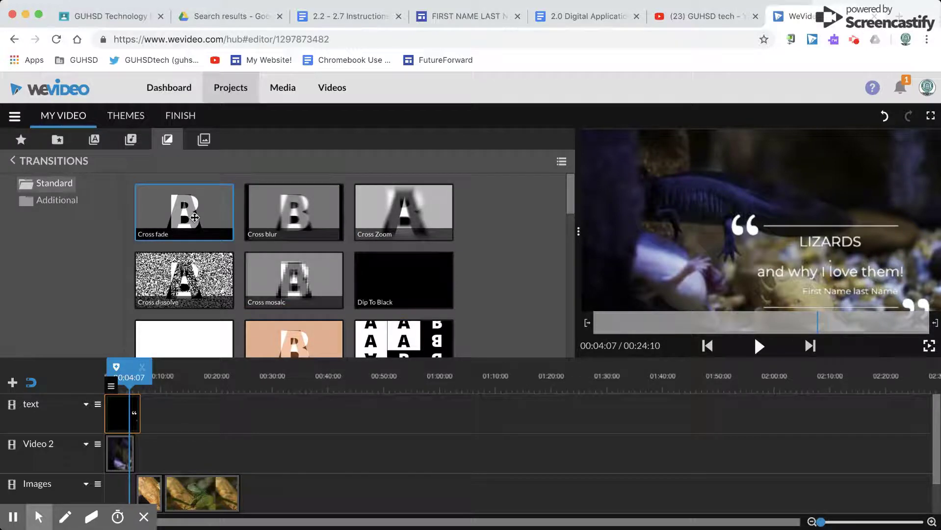
pyautogui.click(194, 339)
pyautogui.moveTo(187, 437)
pyautogui.mouseDown()
pyautogui.moveTo(155, 449)
pyautogui.moveTo(151, 479)
pyautogui.moveTo(143, 479)
pyautogui.moveTo(152, 466)
pyautogui.mouseUp()
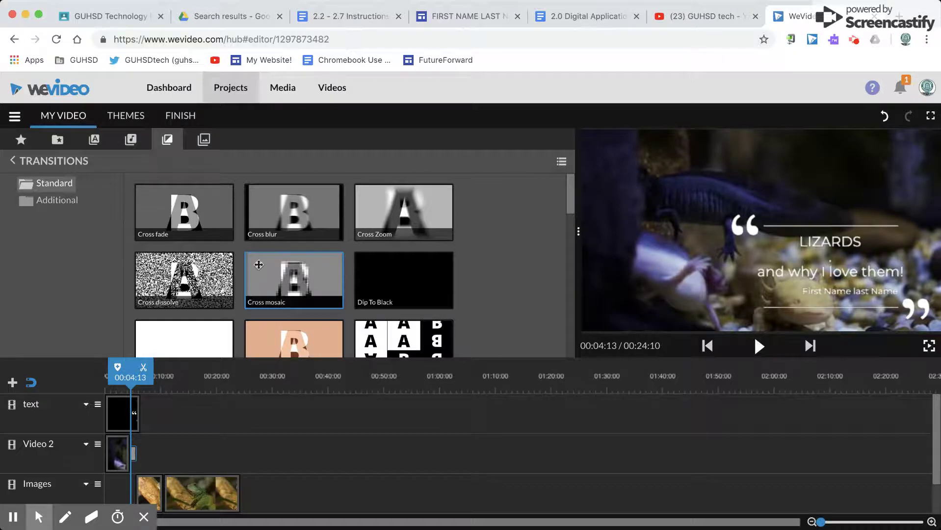
# - Add a standard transition between the two lizard images on the Images track
pyautogui.scroll(-3, 303, 290)
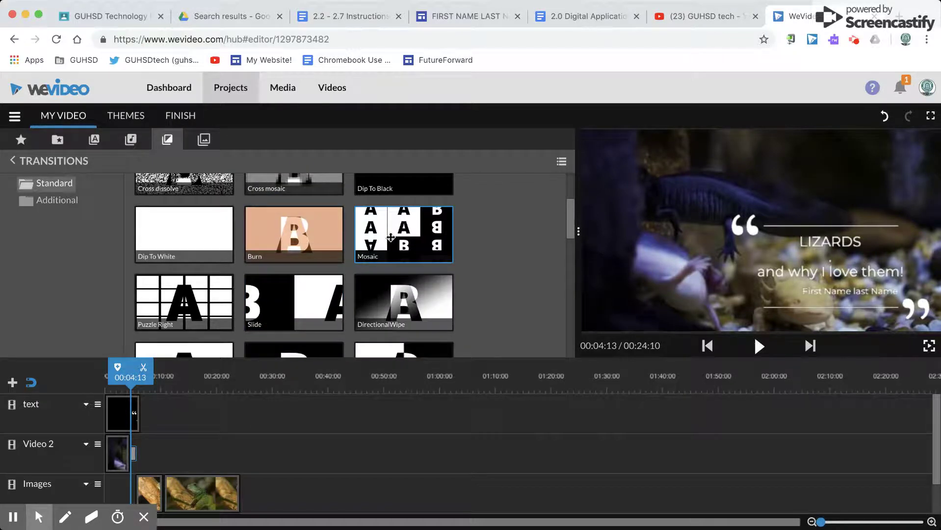
pyautogui.moveTo(323, 371)
pyautogui.mouseDown()
pyautogui.moveTo(192, 464)
pyautogui.moveTo(173, 489)
pyautogui.moveTo(142, 494)
pyautogui.moveTo(163, 498)
pyautogui.mouseUp()
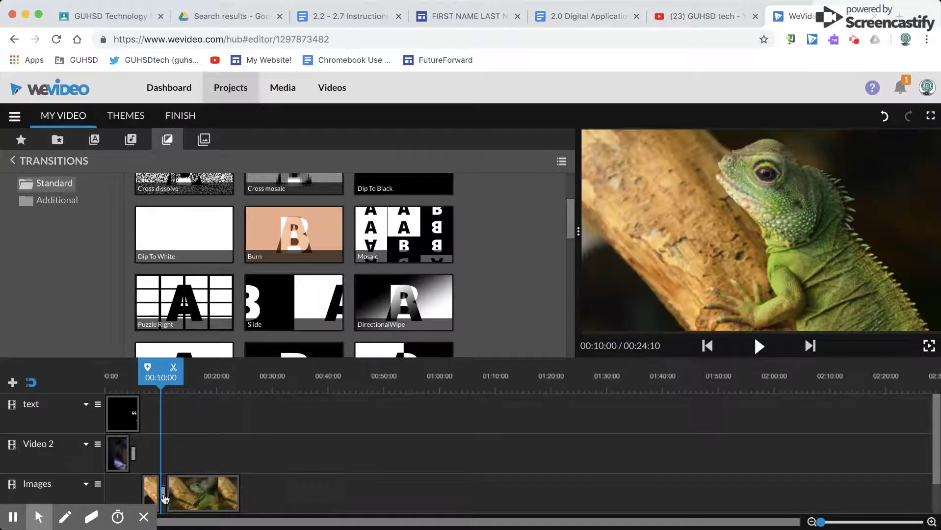
# - Move the lizard images earlier on the Images track to tighten the gap after Video 2, with a Mosaic transition between them
pyautogui.scroll(-3, 741, 457)
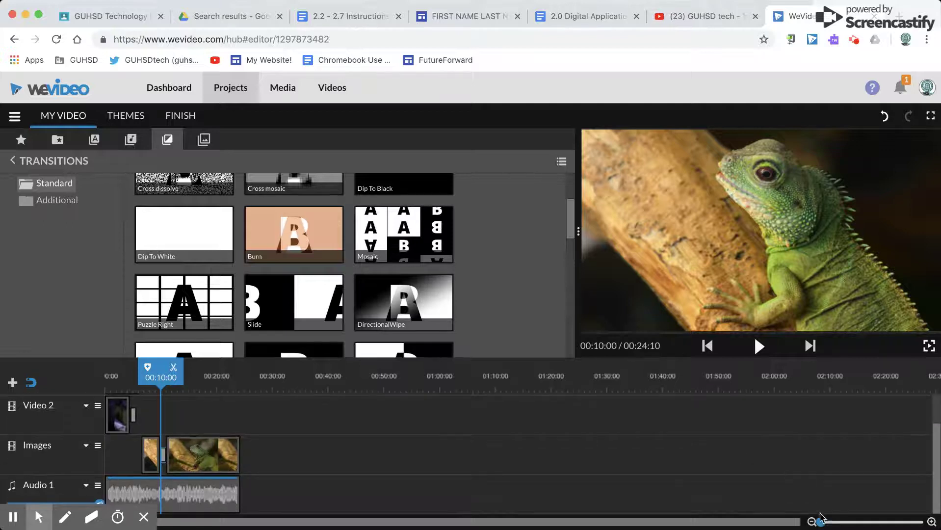
pyautogui.moveTo(821, 521); pyautogui.dragTo(827, 522)
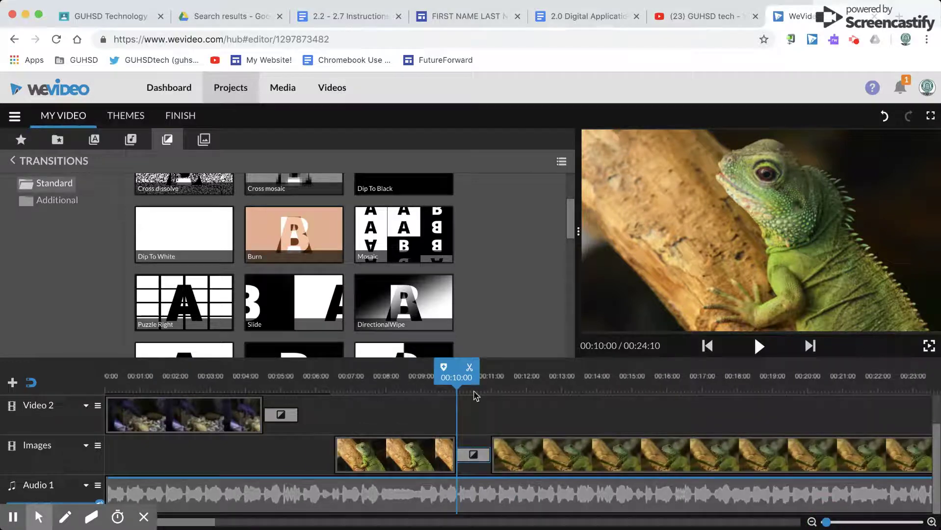
pyautogui.moveTo(456, 378)
pyautogui.mouseDown()
pyautogui.moveTo(209, 391)
pyautogui.moveTo(99, 384)
pyautogui.moveTo(196, 385)
pyautogui.mouseUp()
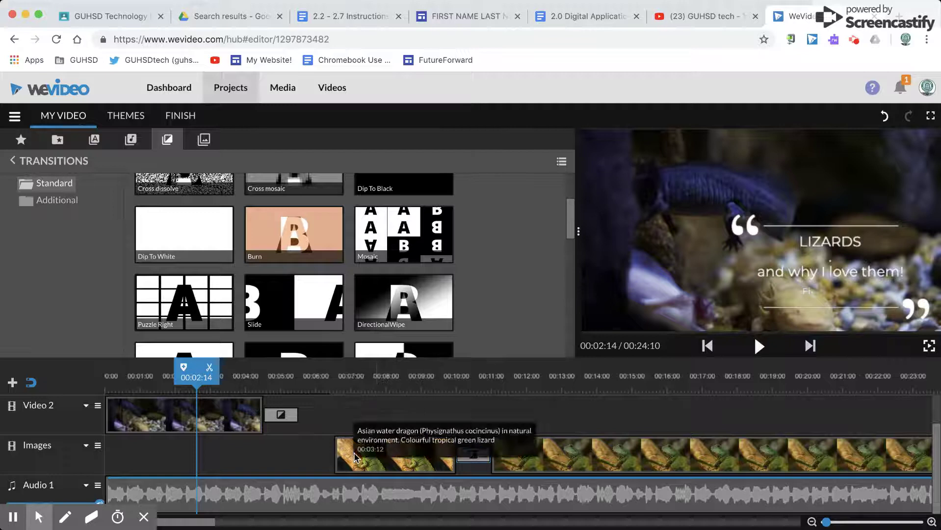
pyautogui.moveTo(356, 454); pyautogui.dragTo(322, 454)
pyautogui.moveTo(460, 456)
pyautogui.mouseDown()
pyautogui.moveTo(431, 459)
pyautogui.moveTo(511, 456)
pyautogui.moveTo(487, 449)
pyautogui.moveTo(532, 430)
pyautogui.moveTo(445, 447)
pyautogui.mouseUp()
pyautogui.moveTo(400, 236); pyautogui.dragTo(422, 472)
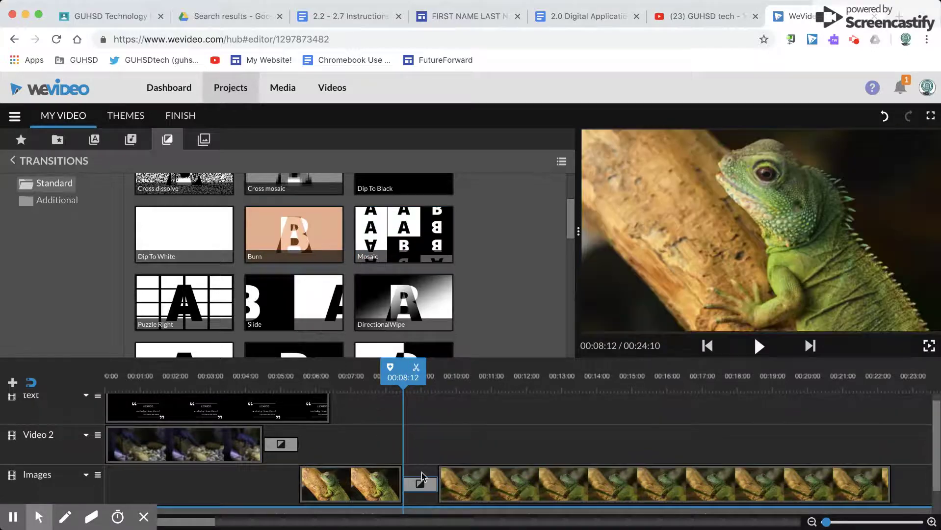
# - Shorten the title on the text track to end where the first lizard image starts, and play the edit from near the beginning
pyautogui.moveTo(395, 389); pyautogui.dragTo(299, 415)
pyautogui.moveTo(299, 371); pyautogui.dragTo(147, 369)
pyautogui.click(752, 349)
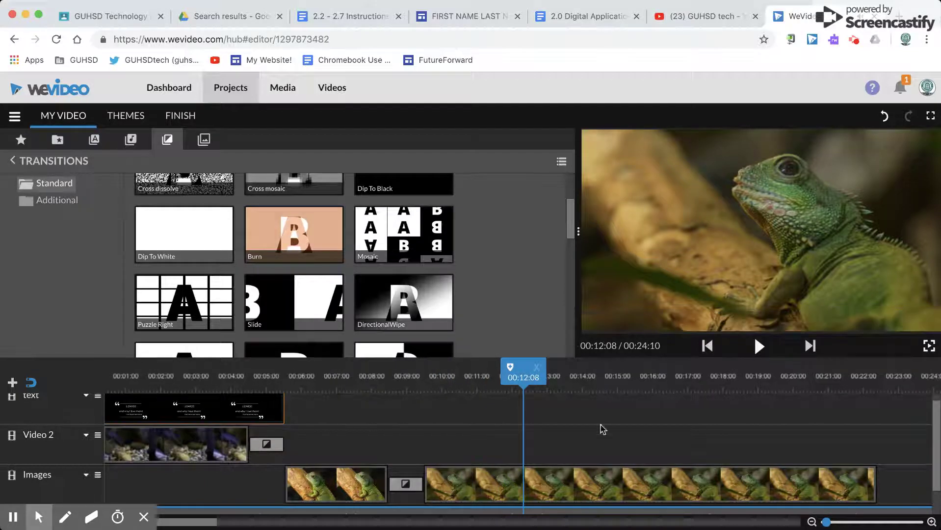
pyautogui.hscroll(-1, 477, 446)
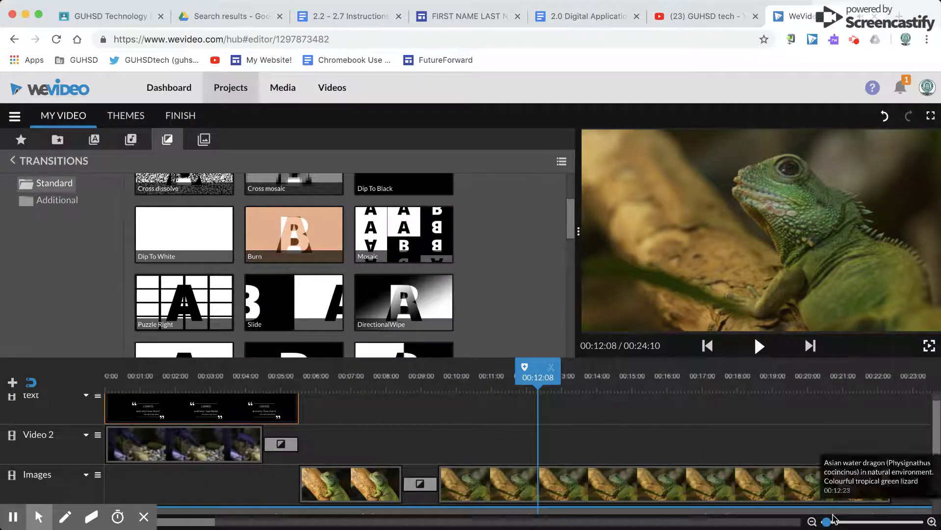
pyautogui.moveTo(827, 522); pyautogui.dragTo(820, 522)
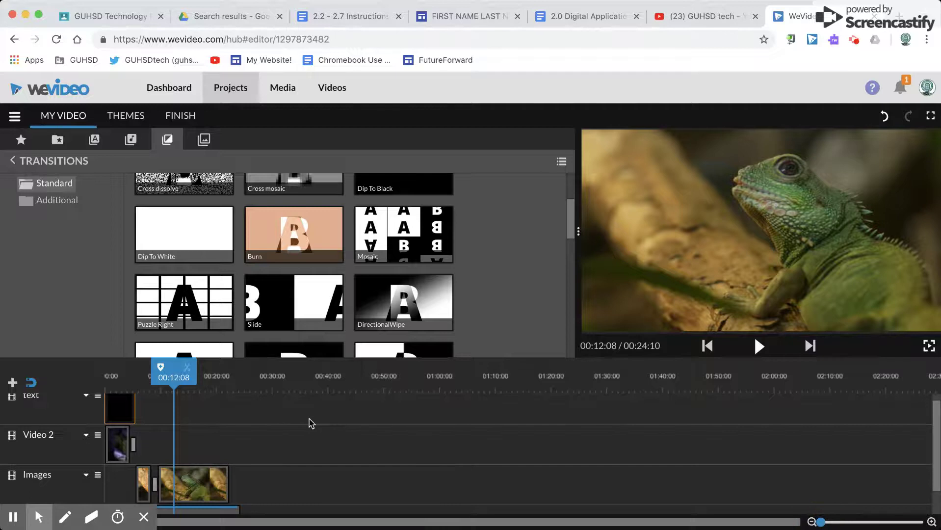
# - Set the playhead to 00:00:00 and open the voiceover recorder with Preview while recording enabled
pyautogui.click(58, 140)
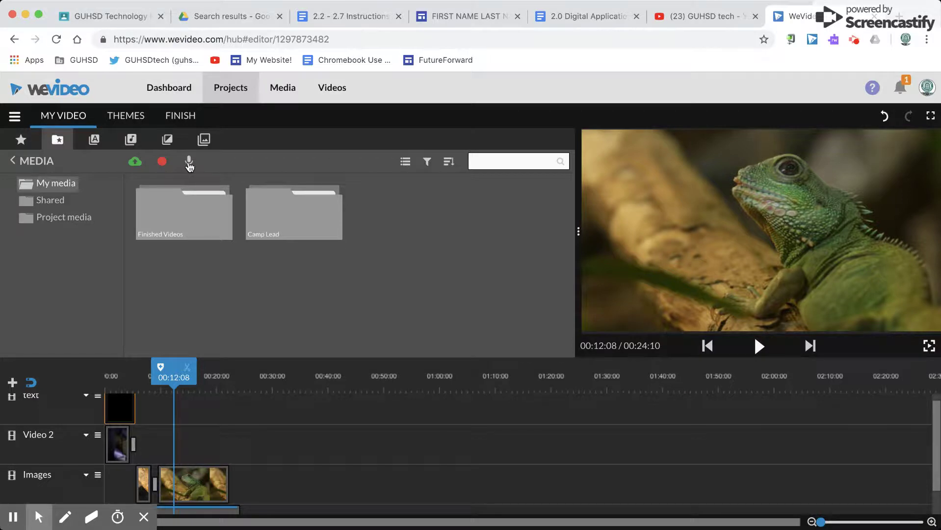
pyautogui.moveTo(175, 377); pyautogui.dragTo(106, 377)
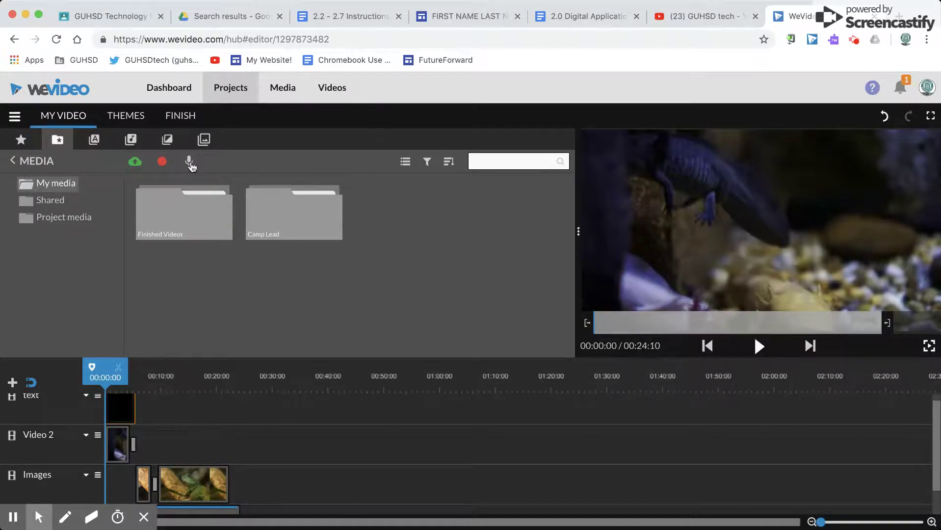
pyautogui.click(189, 163)
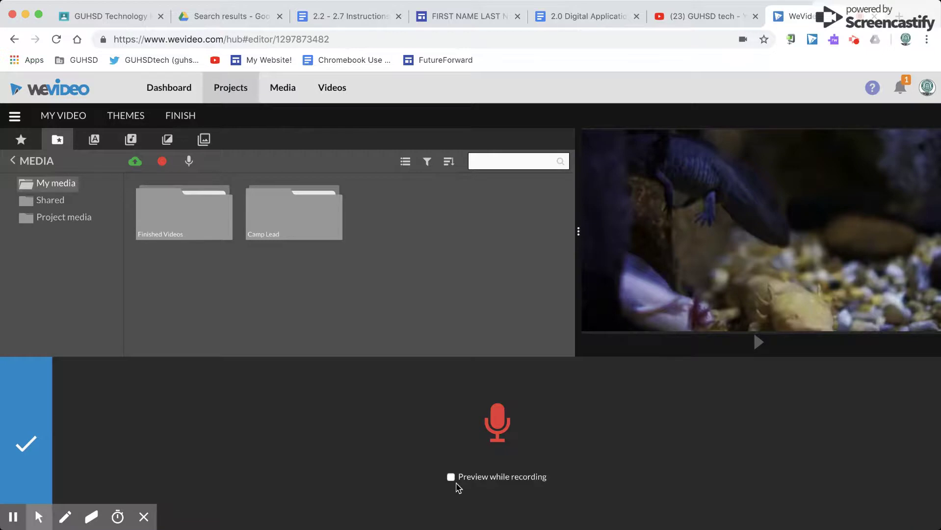
pyautogui.click(452, 479)
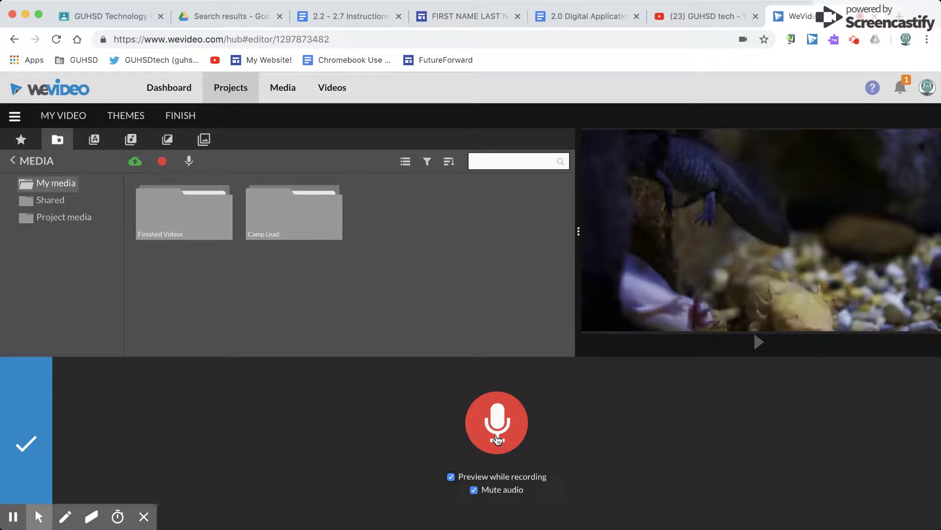
# - Record a voiceover about 8.5 seconds long and save it to the project timeline
pyautogui.click(497, 439)
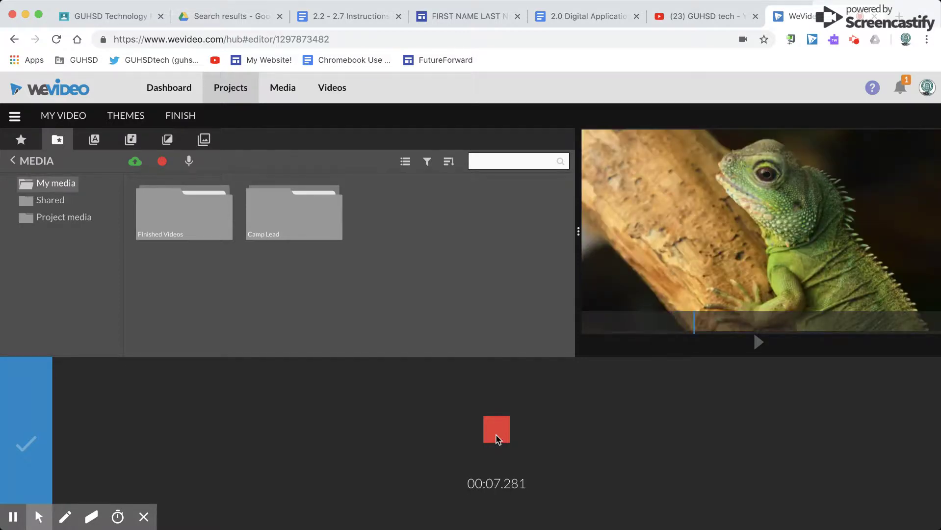
pyautogui.click(497, 434)
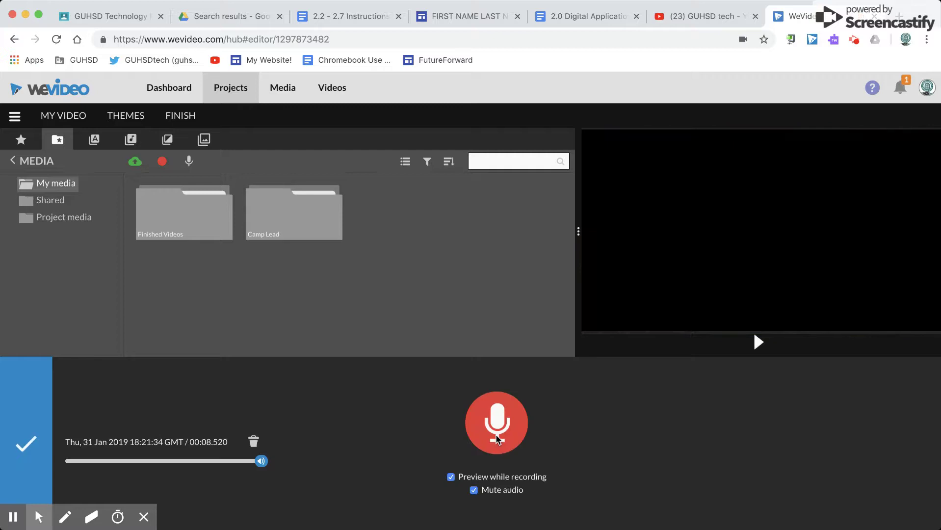
pyautogui.click(24, 442)
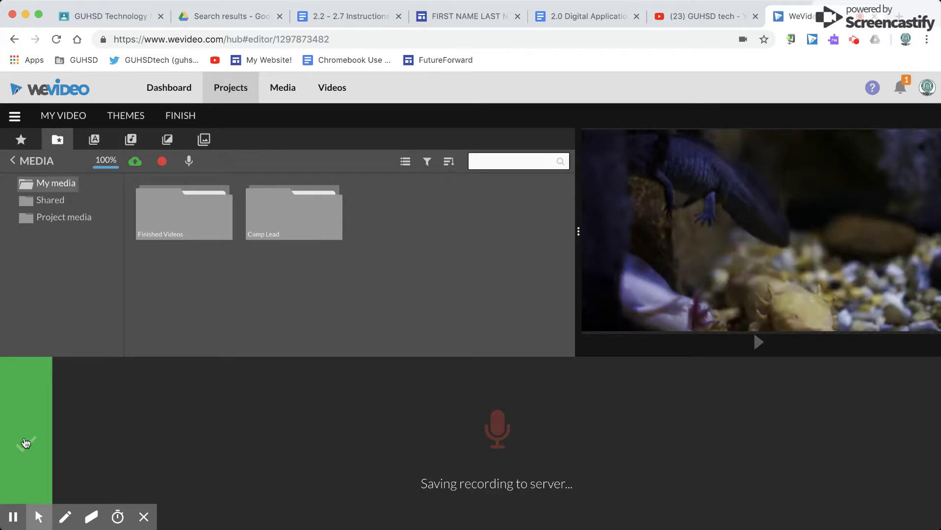
pyautogui.scroll(-2, 155, 445)
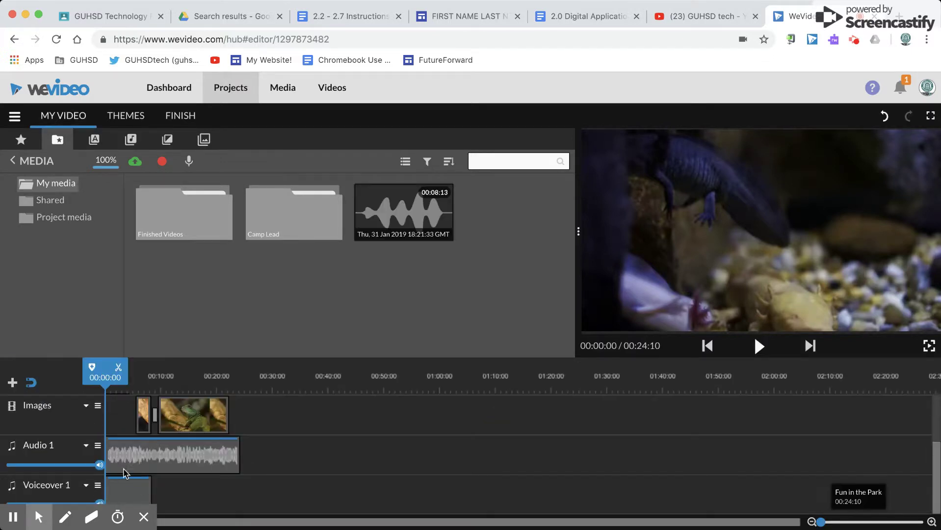